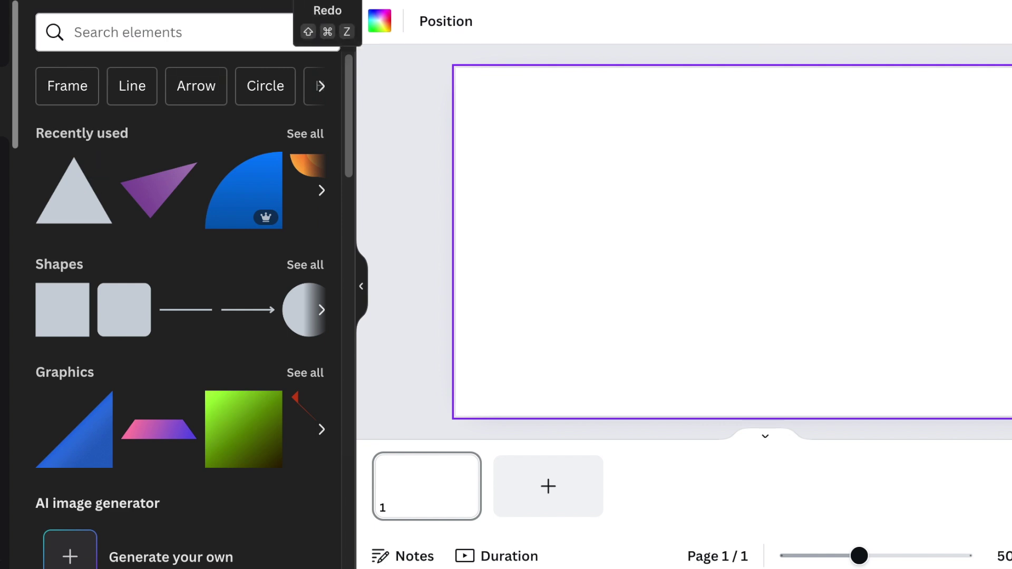
# - Restore the dark triangle to its spot and rotate the orange triangle copy on the right wing
pyautogui.press('shift+super+z')
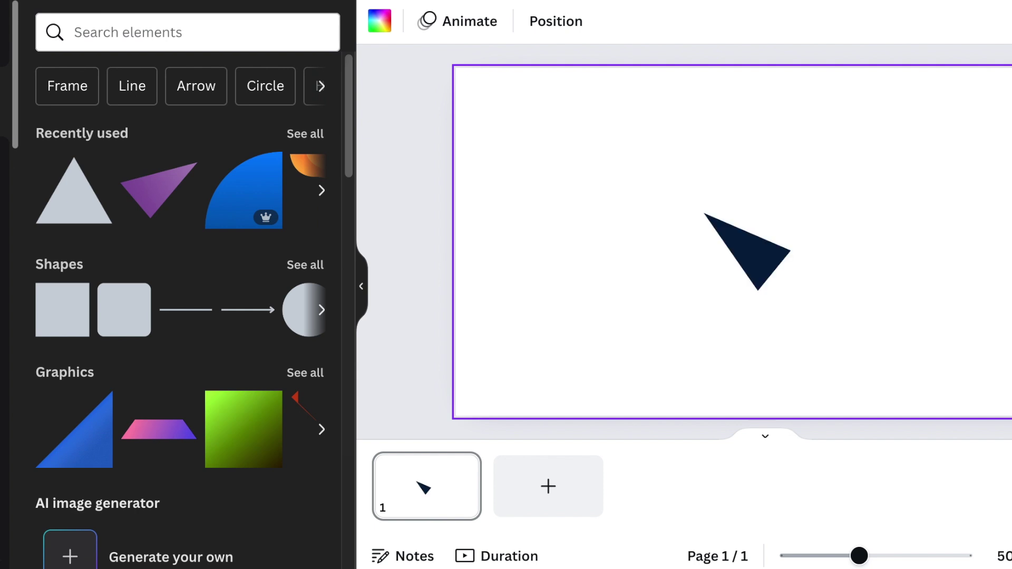
pyautogui.press('shift+super+z')
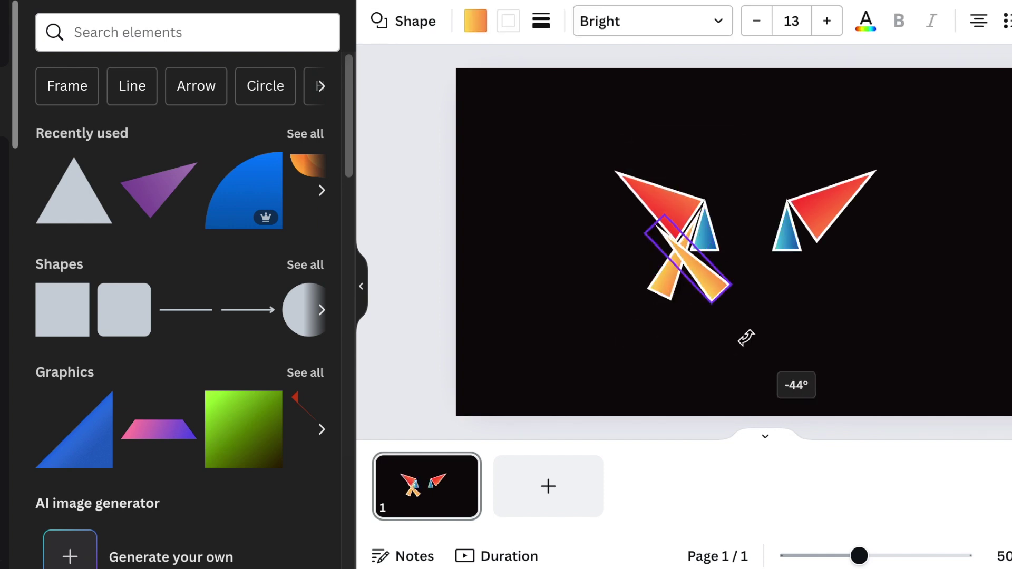
pyautogui.moveTo(714, 354); pyautogui.dragTo(849, 356)
# - Add a purple gradient triangle against the red one on the left wing and a copy on the right
pyautogui.click(935, 354)
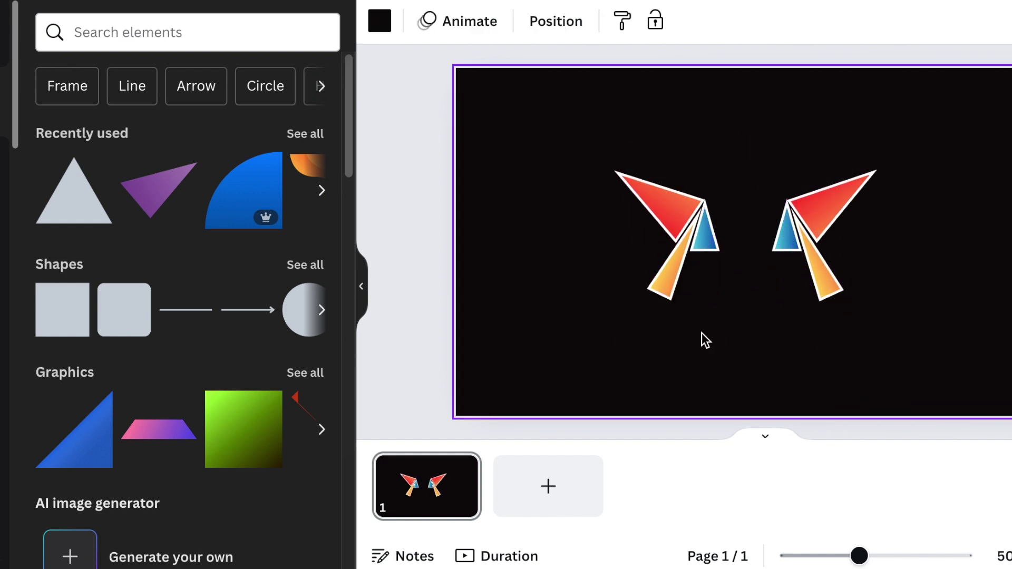
pyautogui.moveTo(540, 294); pyautogui.dragTo(493, 253)
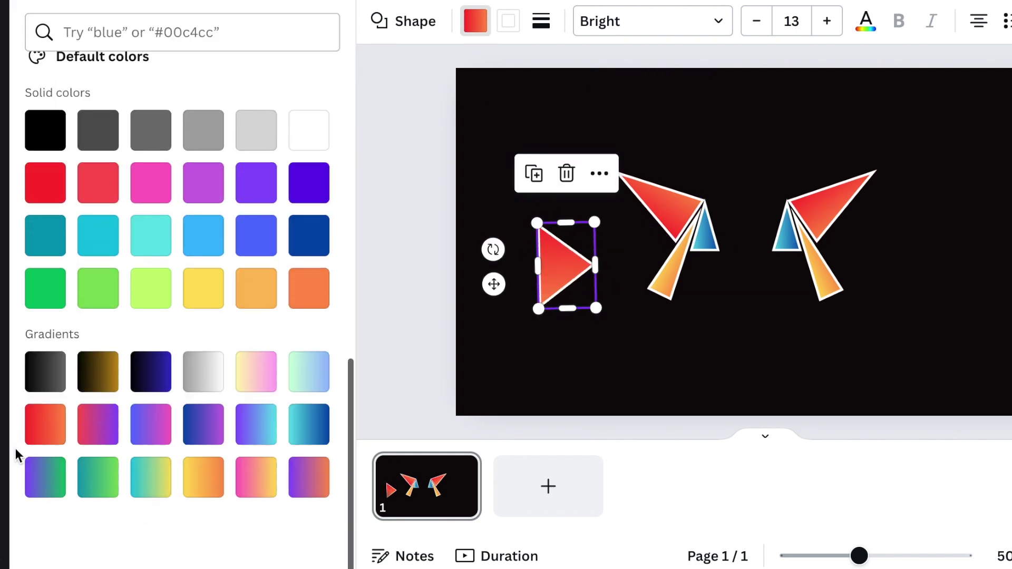
pyautogui.click(150, 424)
pyautogui.moveTo(553, 269); pyautogui.dragTo(551, 231)
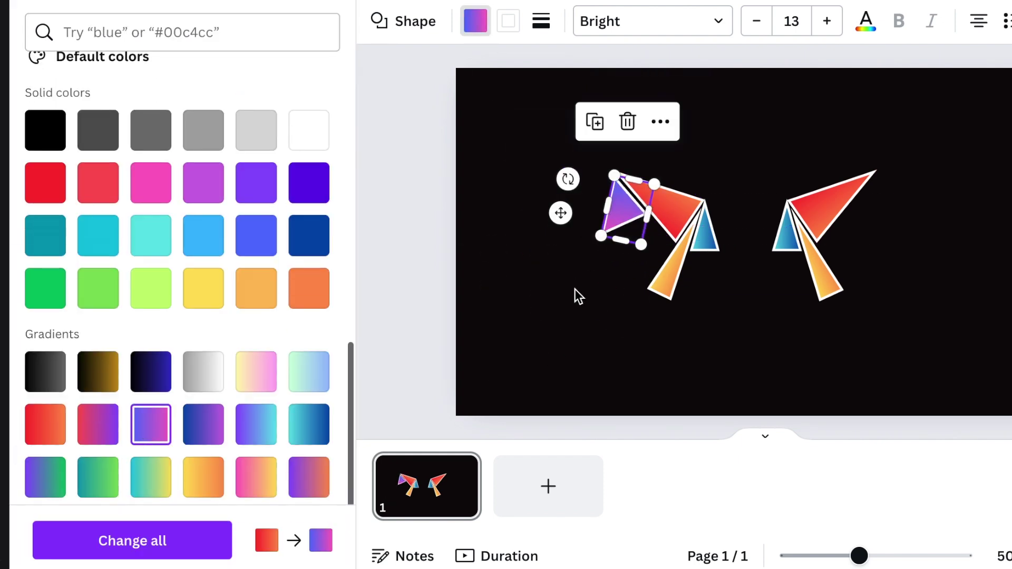
pyautogui.click(594, 334)
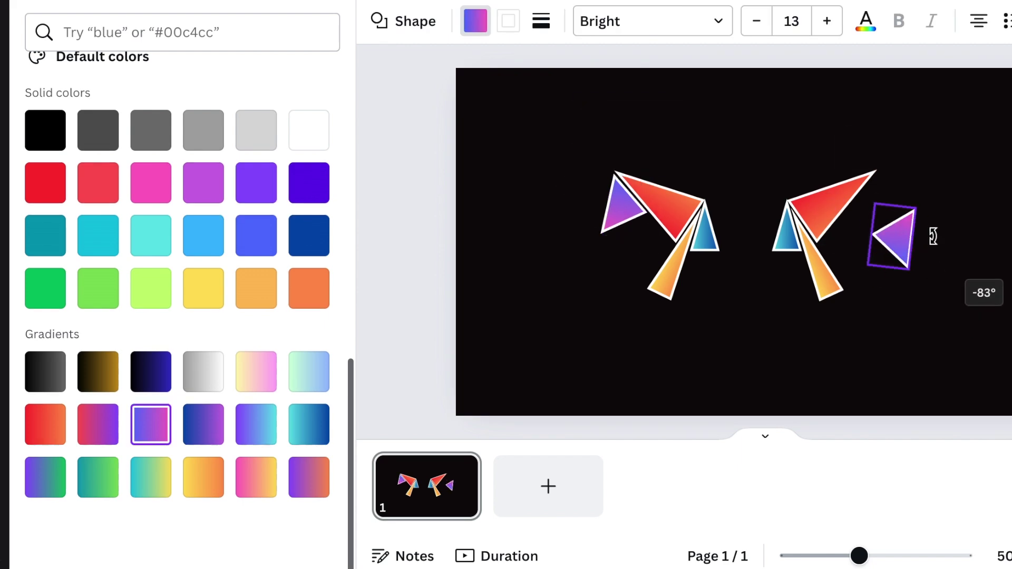
pyautogui.click(945, 296)
pyautogui.scroll(-5, 354, 385)
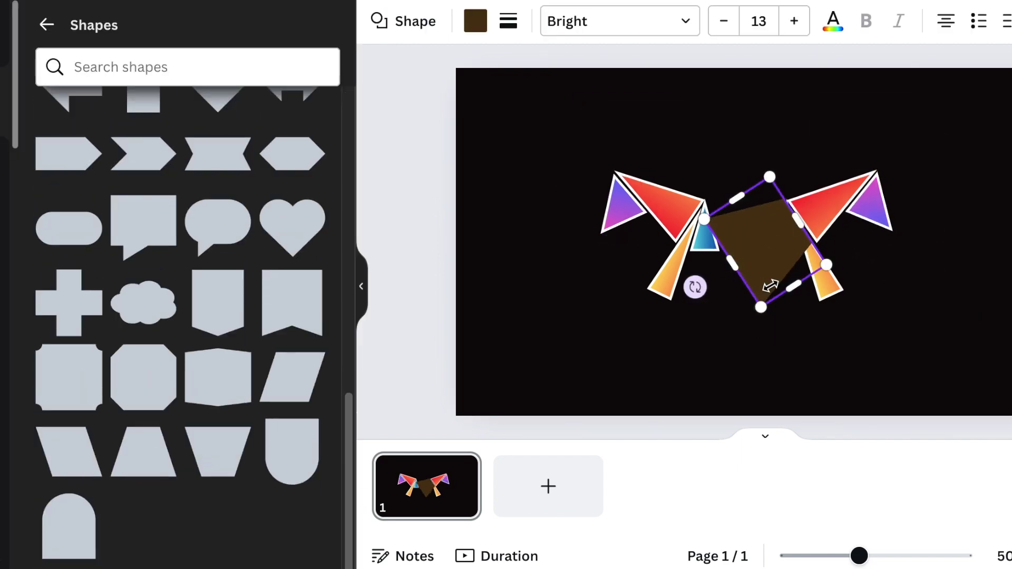
pyautogui.moveTo(768, 229); pyautogui.dragTo(573, 290)
# - Replace the brown square with a green gradient, white-bordered pentagon set into the left wing
pyautogui.click(710, 354)
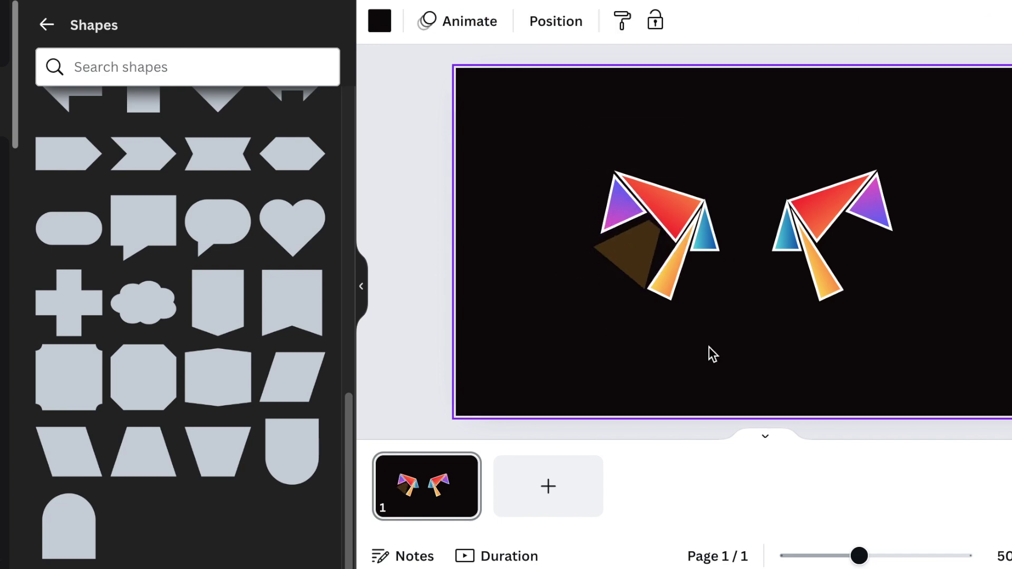
pyautogui.press('Delete')
pyautogui.scroll(5, 182, 316)
pyautogui.click(217, 328)
pyautogui.click(98, 478)
pyautogui.click(509, 21)
pyautogui.moveTo(759, 245)
pyautogui.mouseDown()
pyautogui.moveTo(556, 316)
pyautogui.moveTo(626, 265)
pyautogui.mouseUp()
pyautogui.click(529, 79)
pyautogui.moveTo(625, 363); pyautogui.dragTo(712, 237)
pyautogui.moveTo(620, 275)
pyautogui.mouseDown()
pyautogui.moveTo(634, 265)
pyautogui.moveTo(872, 276)
pyautogui.mouseUp()
pyautogui.click(627, 369)
# - Duplicate the green pentagon and rotate the copy into place on the right wing
pyautogui.click(637, 265)
pyautogui.hotkey('ctrl', 'd')
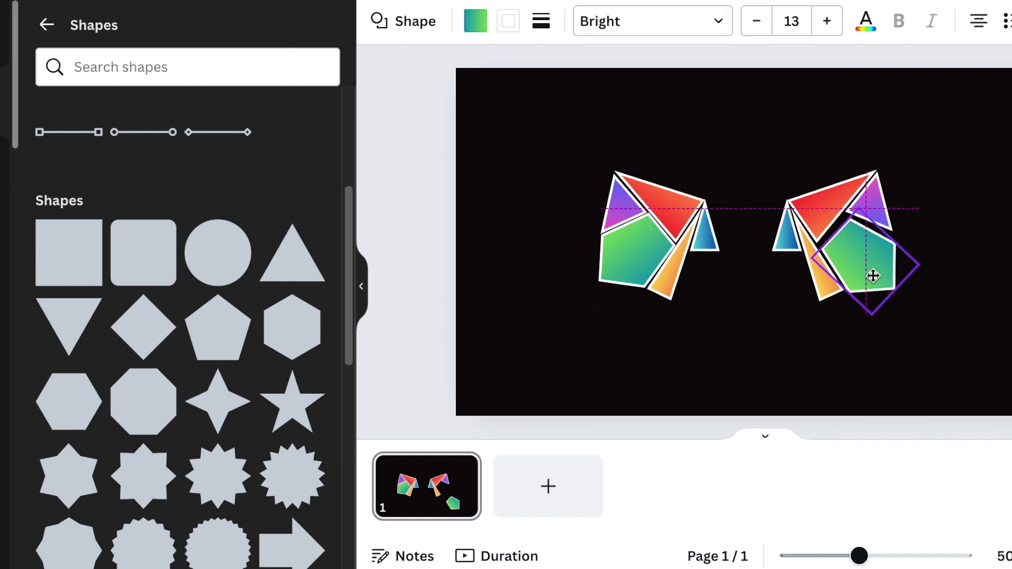
pyautogui.moveTo(795, 204); pyautogui.dragTo(791, 210)
pyautogui.click(947, 382)
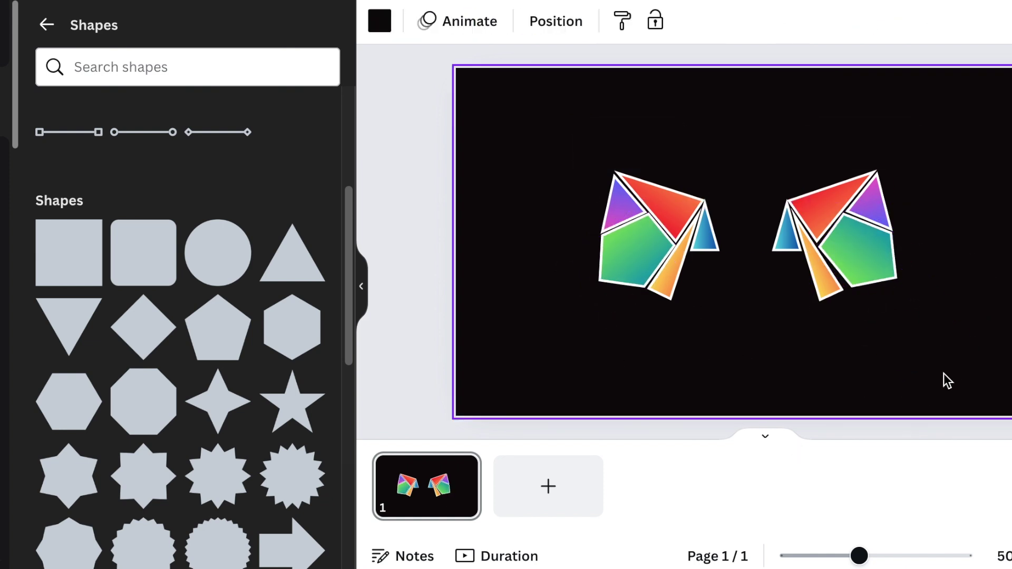
pyautogui.click(862, 253)
pyautogui.moveTo(839, 276); pyautogui.dragTo(827, 238)
pyautogui.click(645, 268)
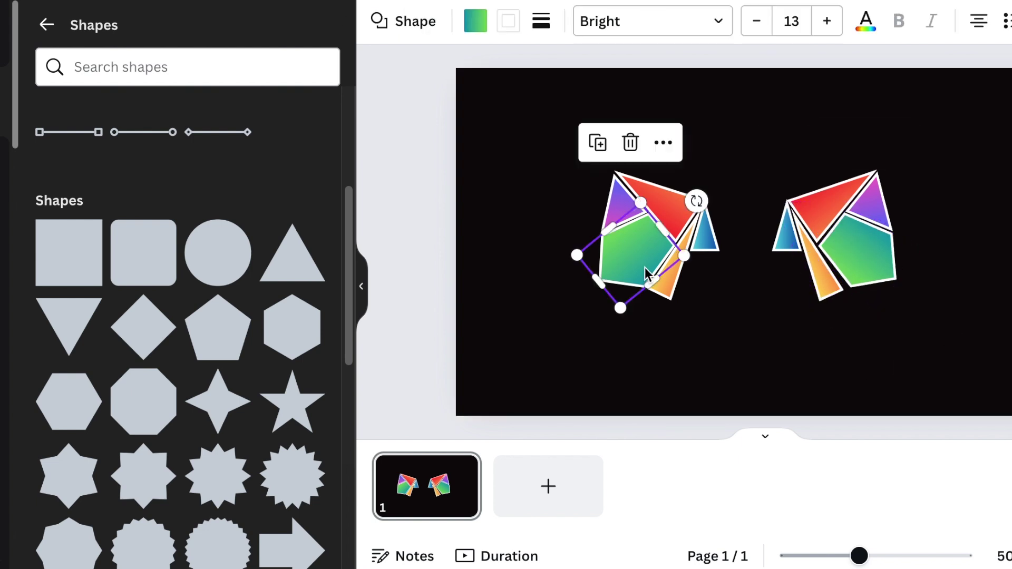
pyautogui.click(741, 322)
# - Add a solid red triangle below the left wing and a copy under the right pentagon
pyautogui.moveTo(289, 262); pyautogui.dragTo(648, 327)
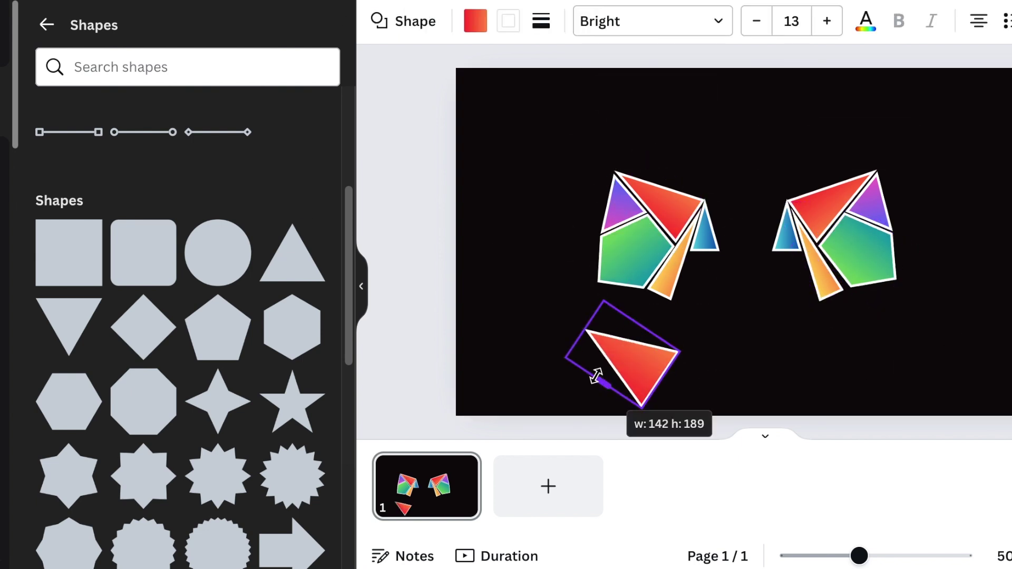
pyautogui.click(744, 353)
pyautogui.click(641, 324)
pyautogui.click(476, 20)
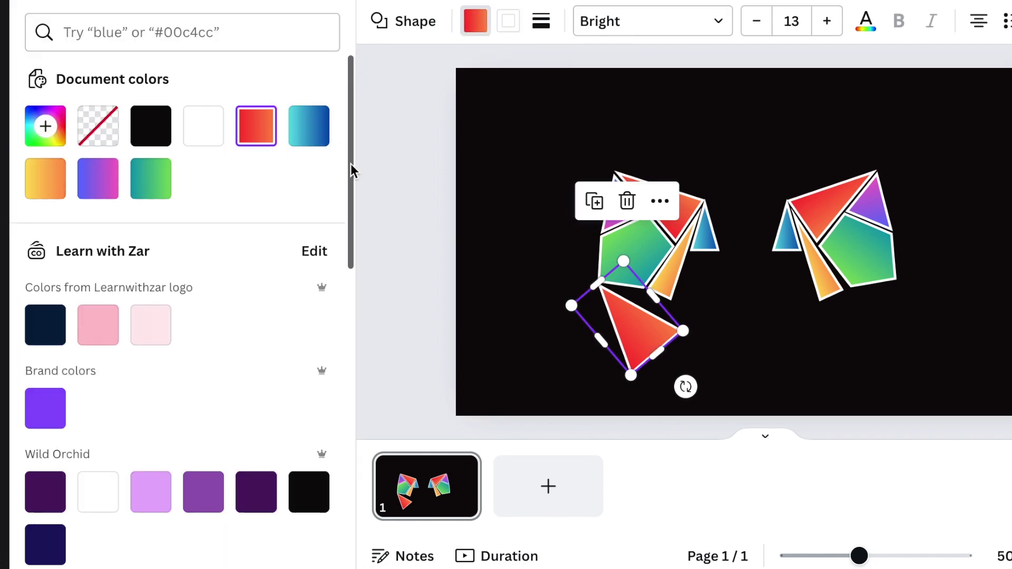
pyautogui.scroll(-5, 156, 528)
pyautogui.click(45, 183)
pyautogui.hotkey('ctrl', 'd')
pyautogui.moveTo(757, 369); pyautogui.dragTo(850, 325)
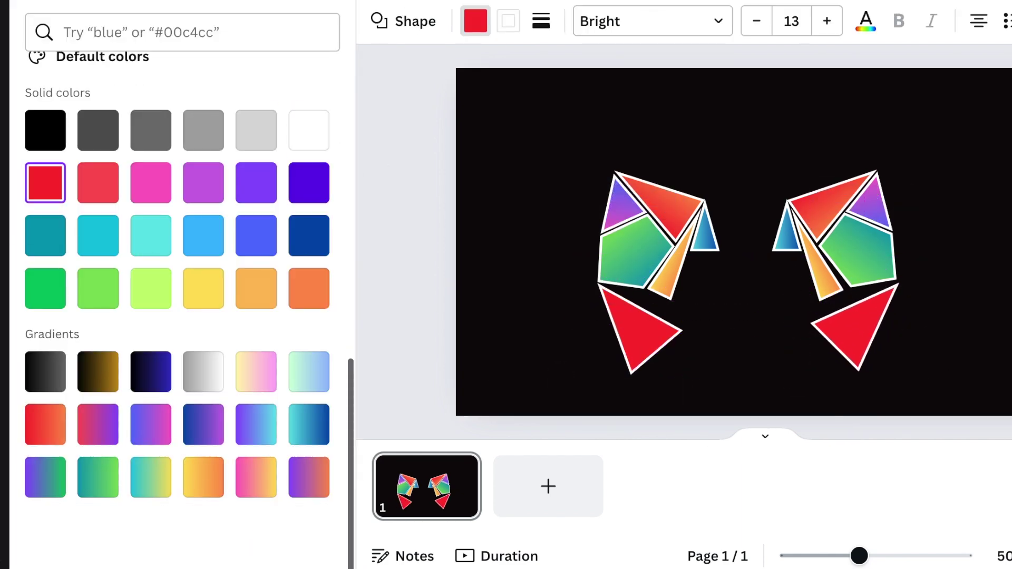
pyautogui.click(996, 381)
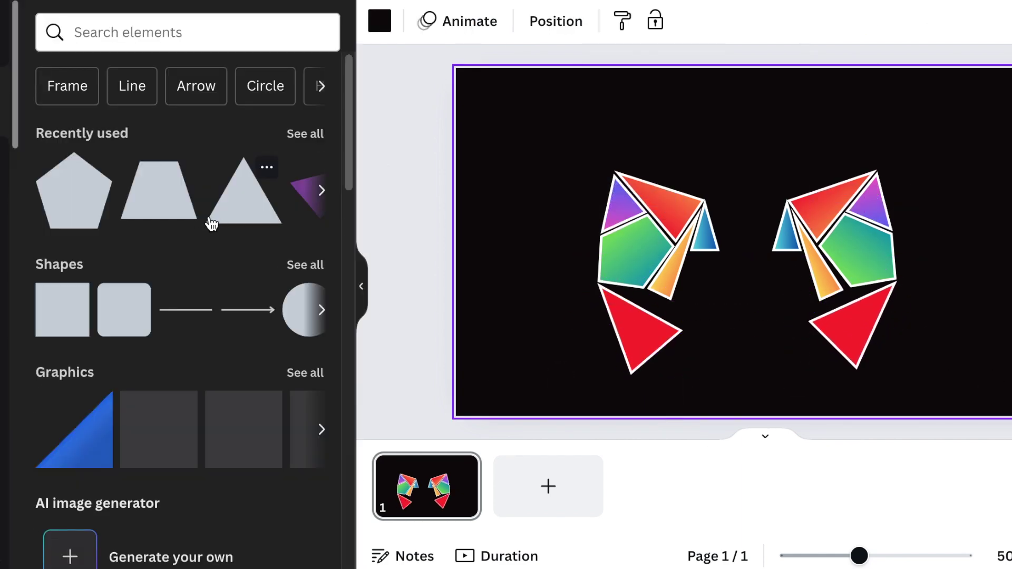
# - Rotate the small orange triangle and duplicate the pink shape under the right pentagon
pyautogui.click(669, 261)
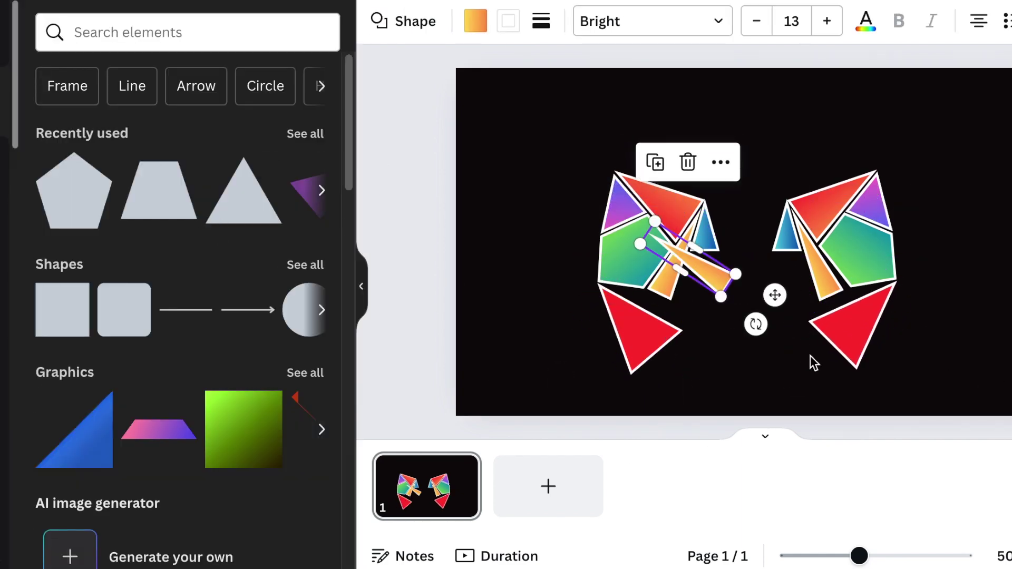
pyautogui.moveTo(755, 324)
pyautogui.mouseDown()
pyautogui.moveTo(710, 341)
pyautogui.moveTo(684, 327)
pyautogui.moveTo(803, 332)
pyautogui.mouseUp()
pyautogui.click(688, 312)
pyautogui.click(633, 298)
pyautogui.hotkey('ctrl', 'd')
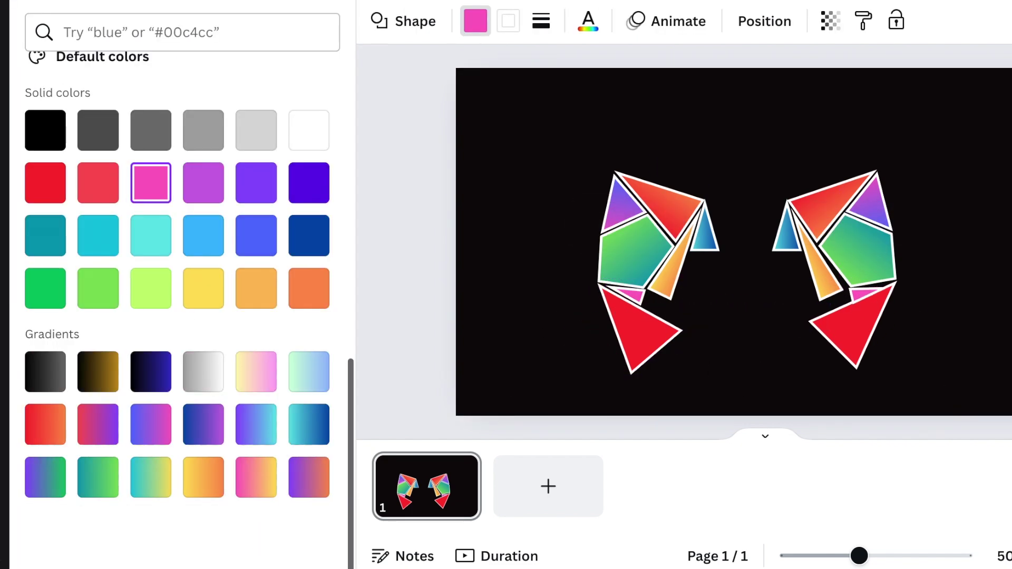
pyautogui.click(996, 400)
# - Add a purple rectangle from the shapes library between the two wings
pyautogui.press('r')
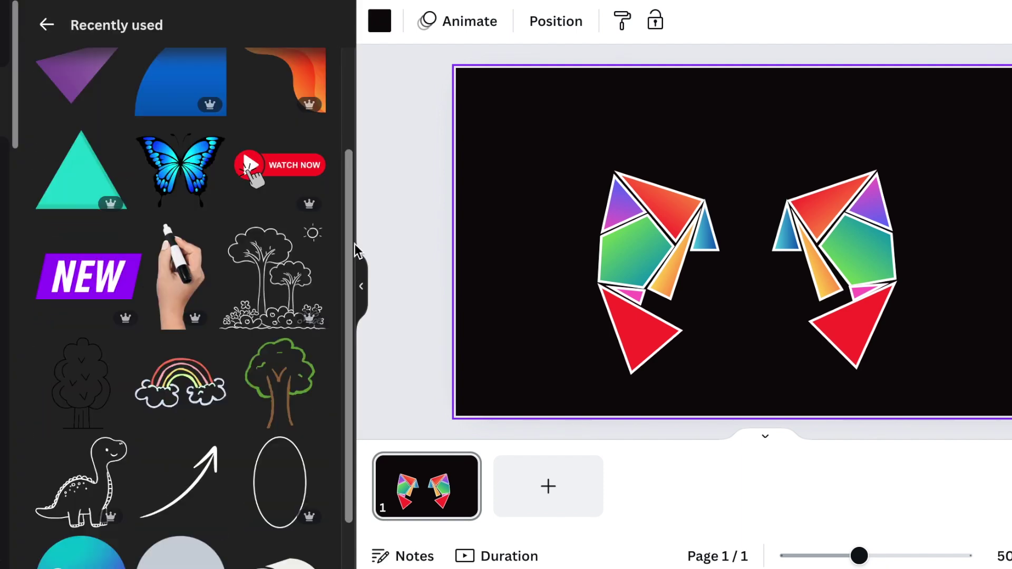
pyautogui.moveTo(714, 293)
pyautogui.mouseDown()
pyautogui.moveTo(750, 227)
pyautogui.moveTo(632, 305)
pyautogui.moveTo(642, 308)
pyautogui.mouseUp()
pyautogui.click(737, 253)
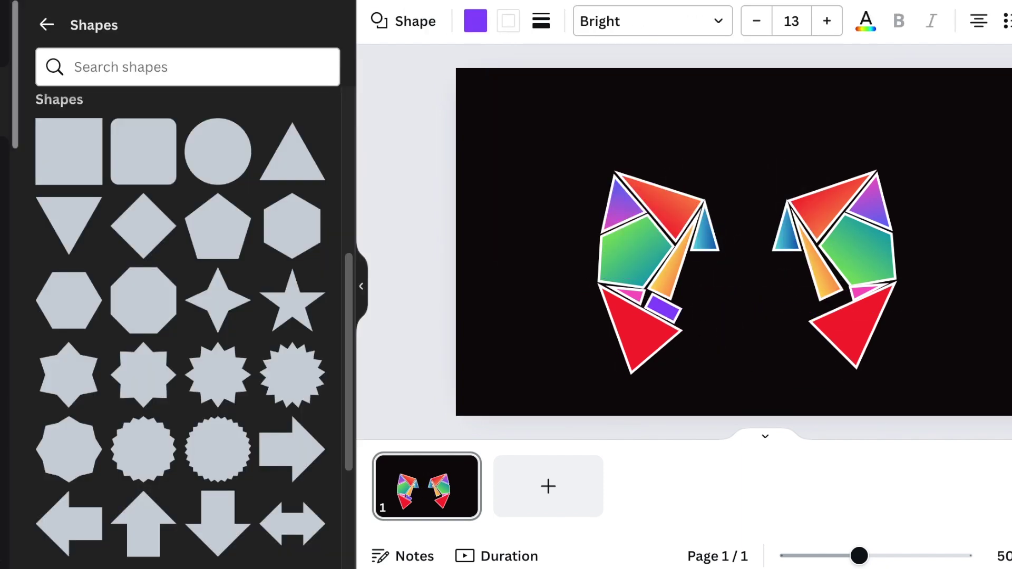
pyautogui.click(756, 361)
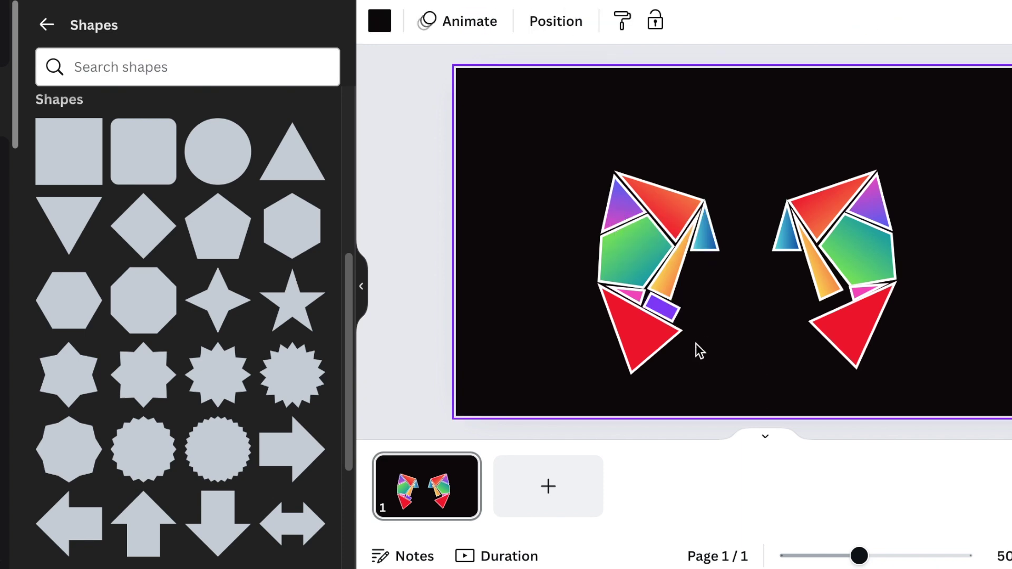
pyautogui.moveTo(348, 336); pyautogui.dragTo(360, 477)
# - Add a small solid yellow trapezoid beside the left wing and move the purple bar next to the red triangle
pyautogui.click(222, 463)
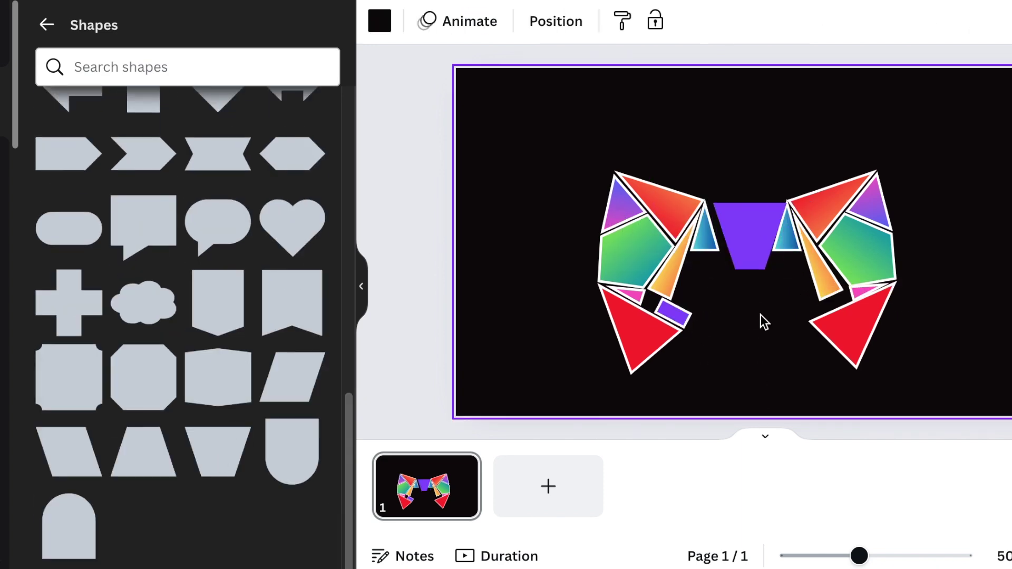
pyautogui.moveTo(746, 229); pyautogui.dragTo(745, 327)
pyautogui.click(475, 21)
pyautogui.scroll(-5, 182, 238)
pyautogui.click(203, 287)
pyautogui.click(775, 393)
pyautogui.click(727, 358)
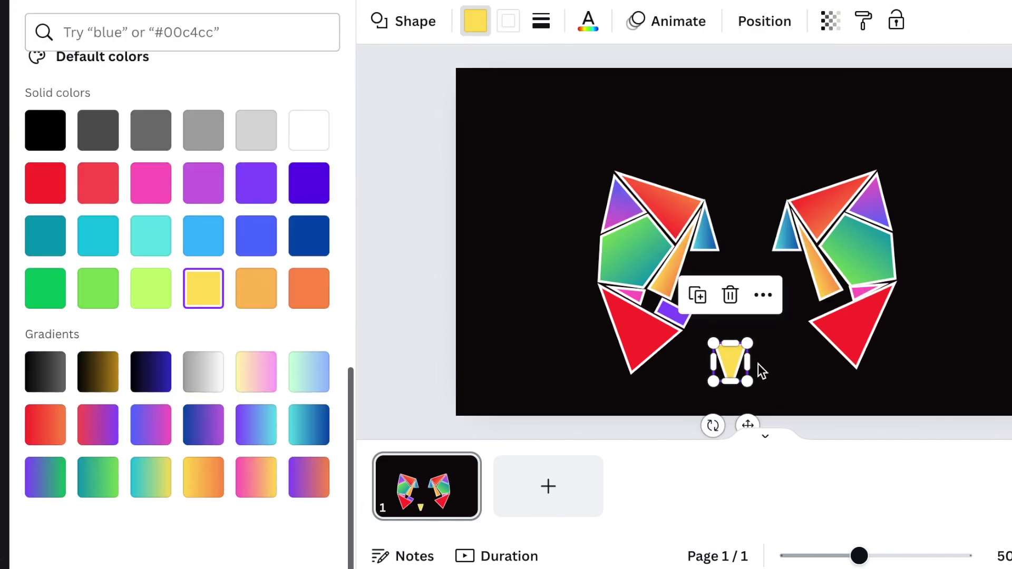
pyautogui.moveTo(753, 384)
pyautogui.mouseDown()
pyautogui.moveTo(759, 353)
pyautogui.moveTo(653, 297)
pyautogui.moveTo(733, 336)
pyautogui.mouseUp()
pyautogui.click(686, 320)
pyautogui.click(741, 344)
# - Paste a small triangle, recolour it light blue and shrink it beside the yellow piece
pyautogui.hotkey('ctrl', 'v')
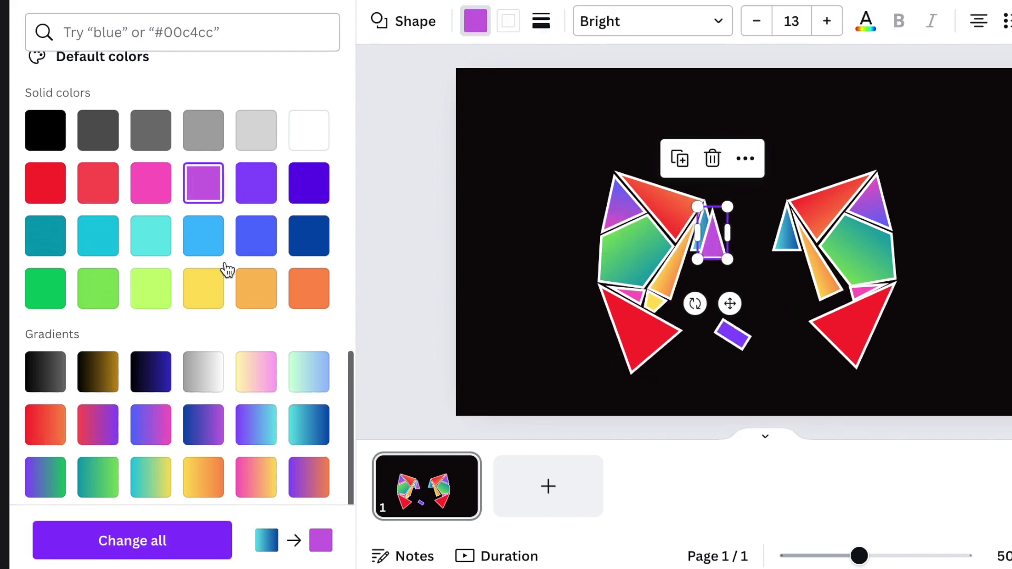
pyautogui.click(203, 236)
pyautogui.moveTo(746, 253)
pyautogui.mouseDown()
pyautogui.moveTo(696, 278)
pyautogui.moveTo(664, 315)
pyautogui.moveTo(688, 284)
pyautogui.moveTo(707, 278)
pyautogui.mouseUp()
pyautogui.press('Escape')
# - Move the bar into the left wing, give it a red gradient and tilt the parallelogram slightly
pyautogui.click(825, 294)
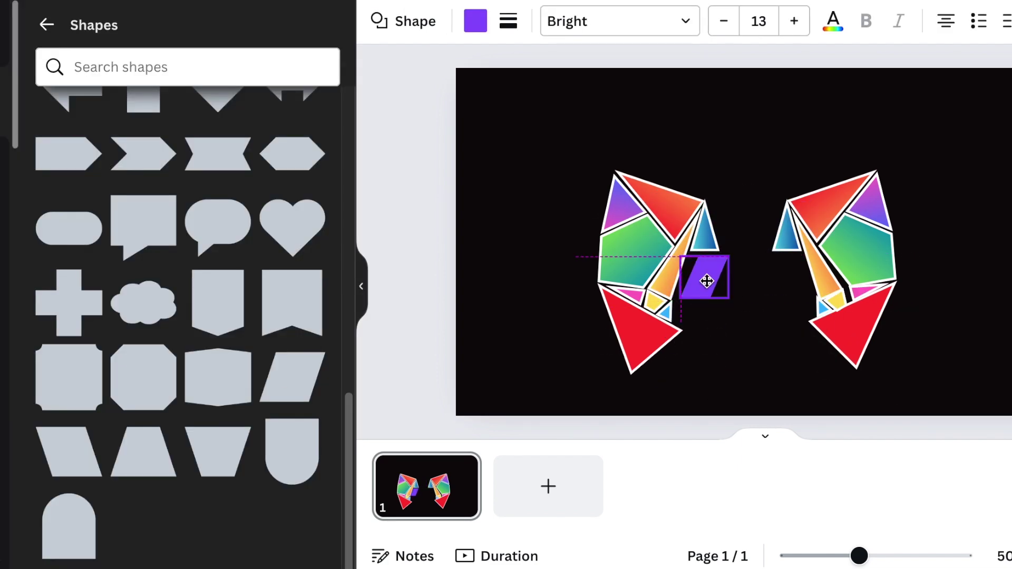
pyautogui.click(508, 22)
pyautogui.click(255, 189)
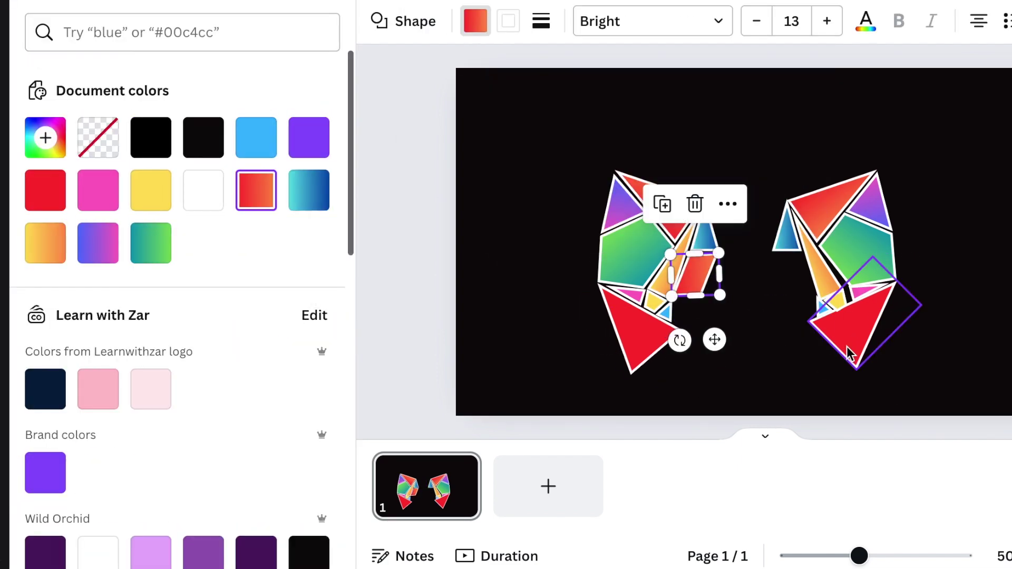
pyautogui.click(752, 301)
pyautogui.click(697, 278)
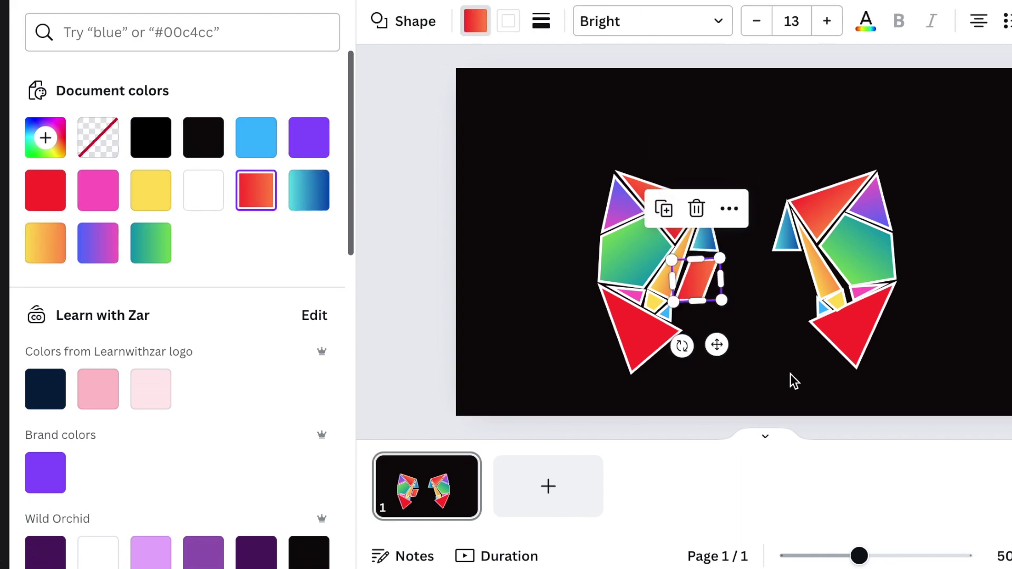
pyautogui.click(760, 344)
pyautogui.click(697, 273)
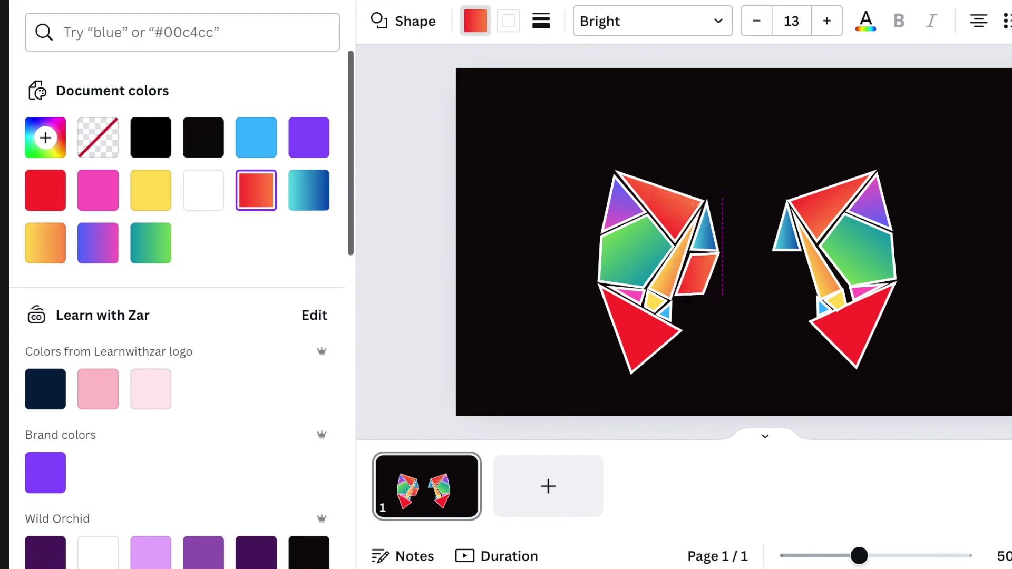
pyautogui.click(760, 357)
pyautogui.click(696, 277)
pyautogui.click(707, 301)
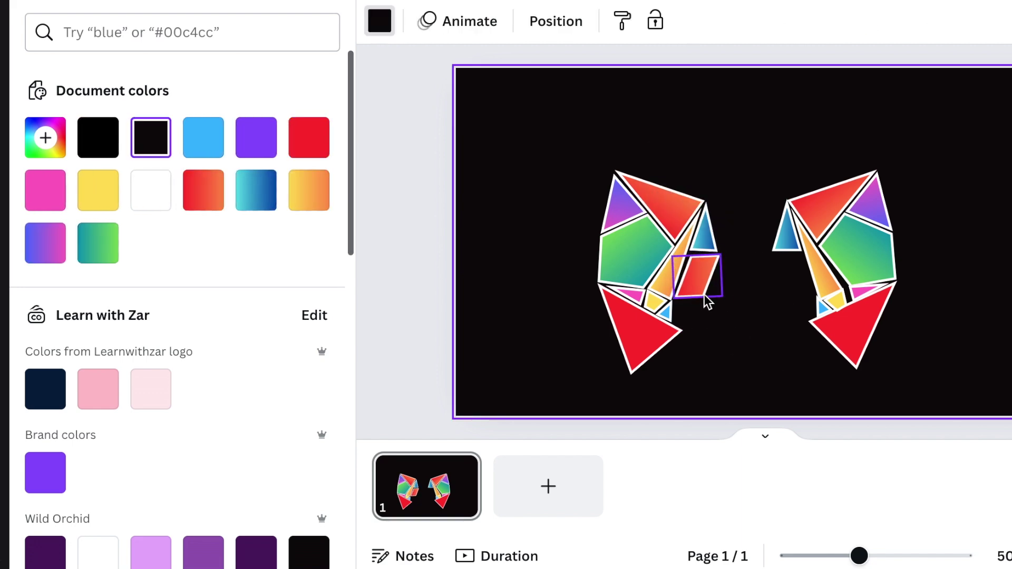
pyautogui.click(699, 278)
pyautogui.moveTo(678, 340); pyautogui.dragTo(685, 347)
# - Add a small purple triangle and place a copy below the red parallelogram
pyautogui.click(762, 360)
pyautogui.hotkey('ctrl', 'v')
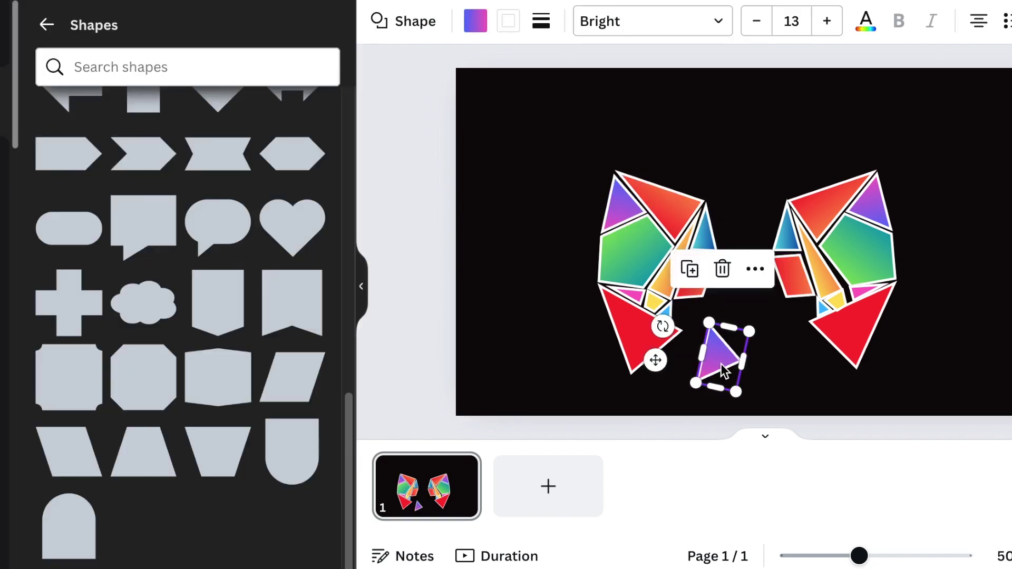
pyautogui.moveTo(745, 385); pyautogui.dragTo(691, 311)
pyautogui.click(839, 382)
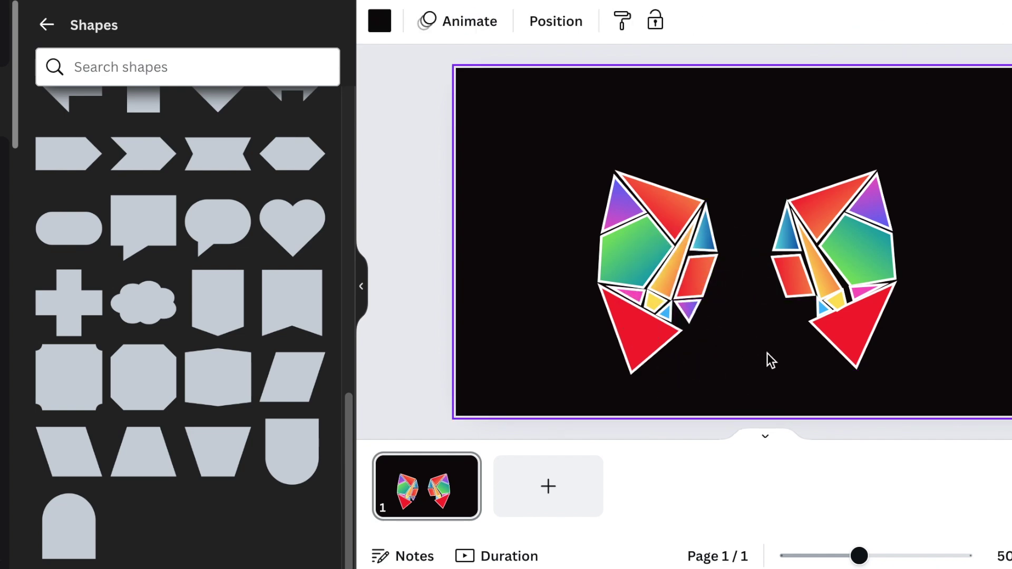
pyautogui.scroll(5, 799, 511)
# - Add narrow red triangles, turn them near horizontal and resize them along the wings' inner edges
pyautogui.hotkey('ctrl', 'v')
pyautogui.click(476, 21)
pyautogui.click(45, 383)
pyautogui.moveTo(712, 204)
pyautogui.mouseDown()
pyautogui.moveTo(672, 203)
pyautogui.moveTo(838, 305)
pyautogui.mouseUp()
pyautogui.moveTo(818, 408); pyautogui.dragTo(723, 284)
pyautogui.click(541, 21)
pyautogui.moveTo(625, 276); pyautogui.dragTo(633, 287)
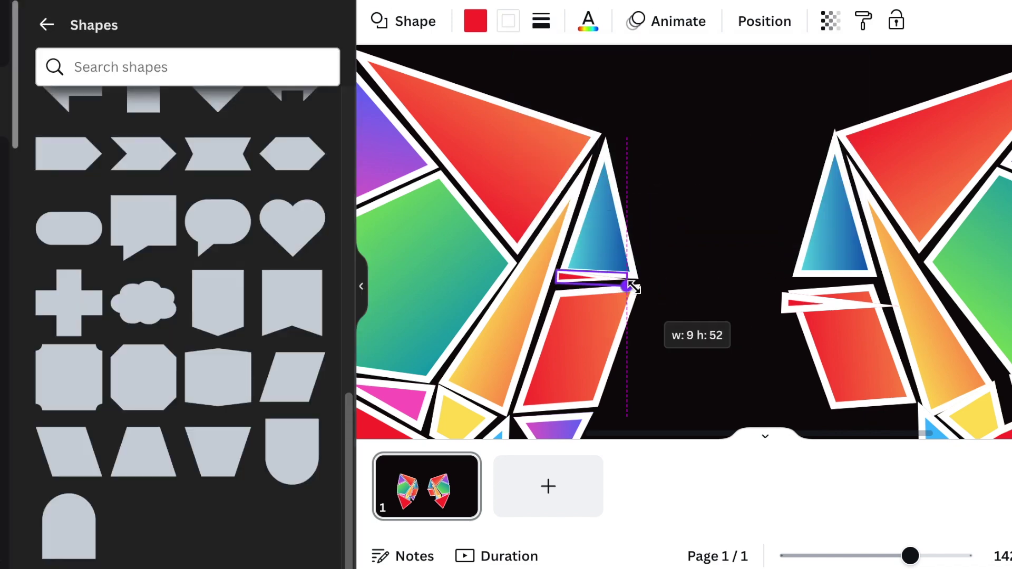
pyautogui.moveTo(610, 341); pyautogui.dragTo(625, 348)
pyautogui.click(685, 347)
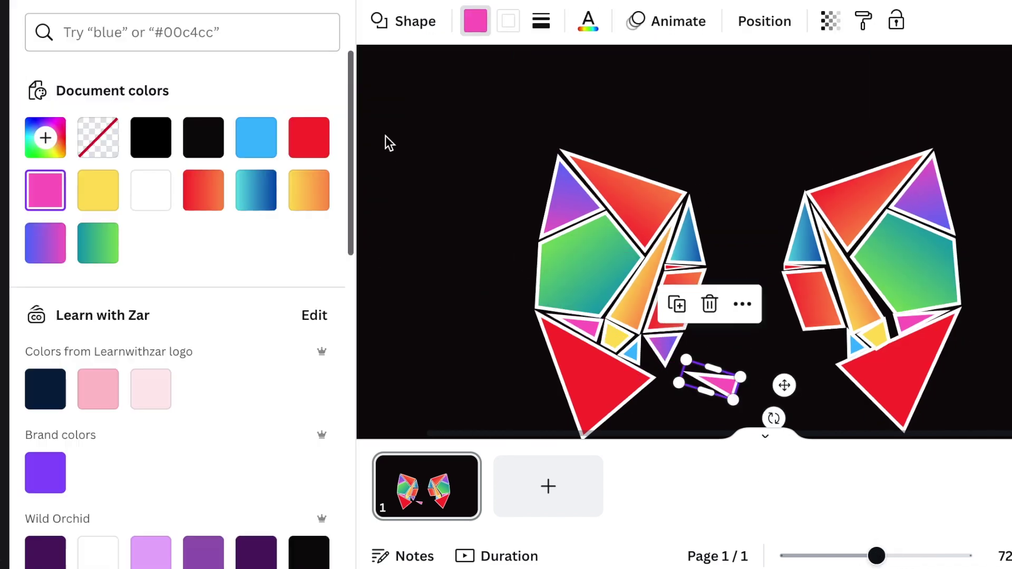
pyautogui.moveTo(667, 361); pyautogui.dragTo(665, 354)
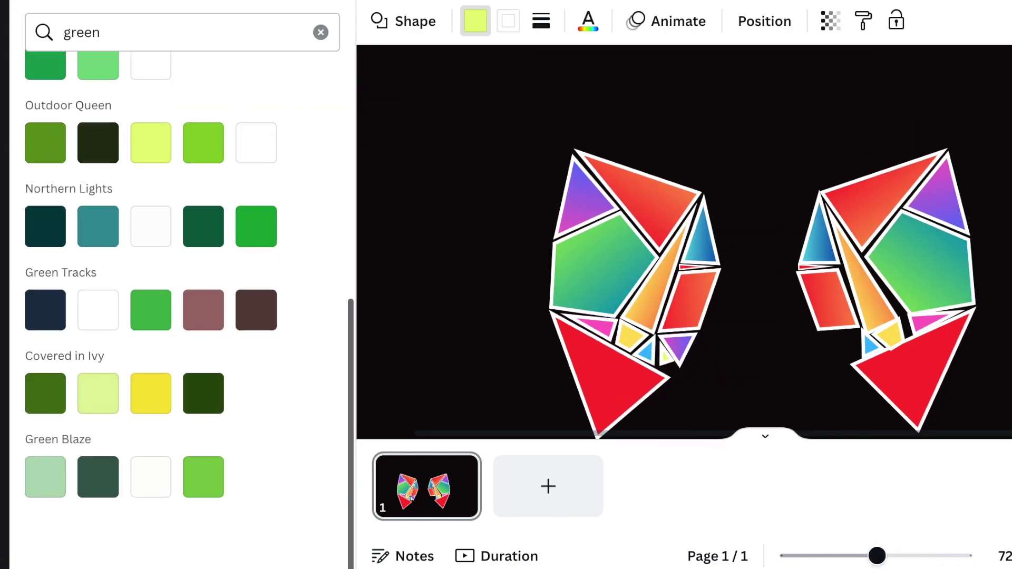
# - Fit a small triangle and a thin tilted sliver into the gaps at the gem's lower tip
pyautogui.click(760, 375)
pyautogui.scroll(-2, 759, 376)
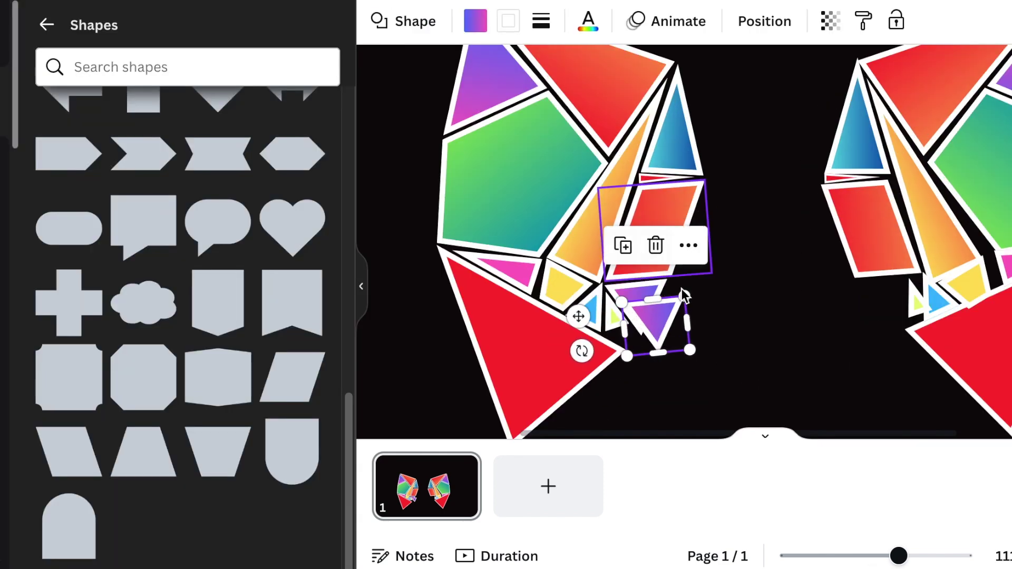
pyautogui.moveTo(583, 350); pyautogui.dragTo(695, 395)
pyautogui.click(723, 351)
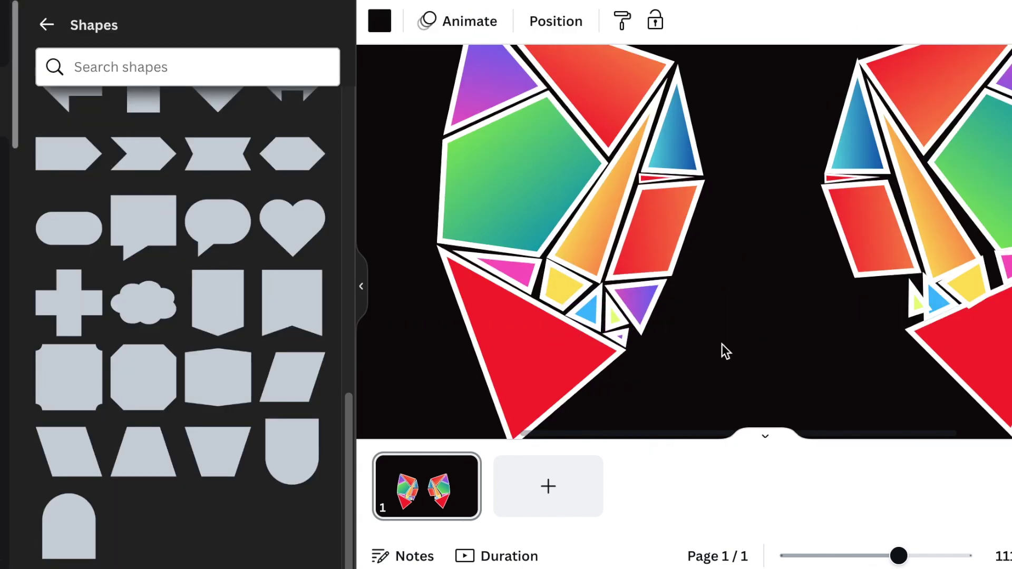
pyautogui.moveTo(625, 348); pyautogui.dragTo(641, 354)
pyautogui.click(641, 356)
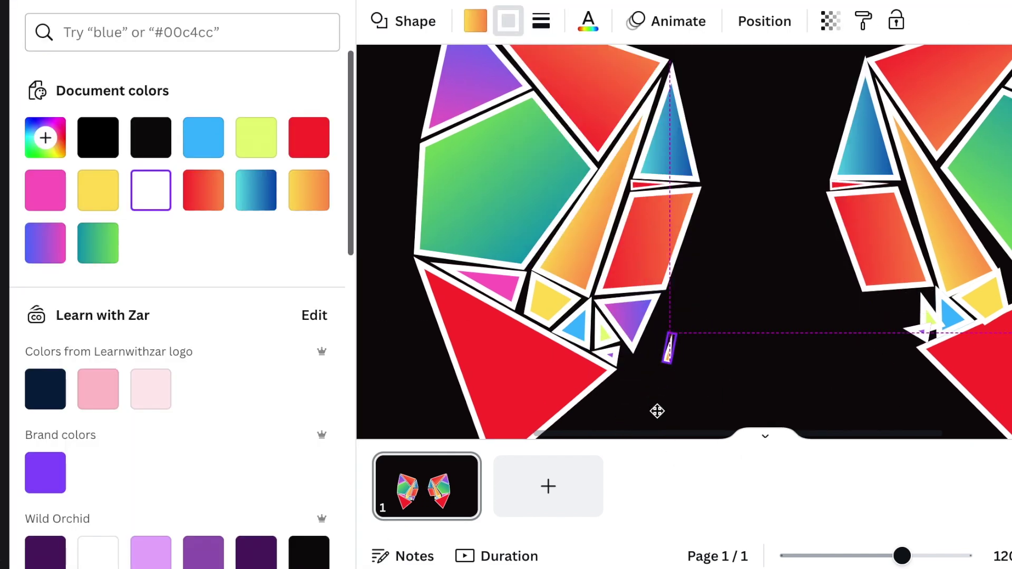
pyautogui.moveTo(668, 348); pyautogui.dragTo(617, 354)
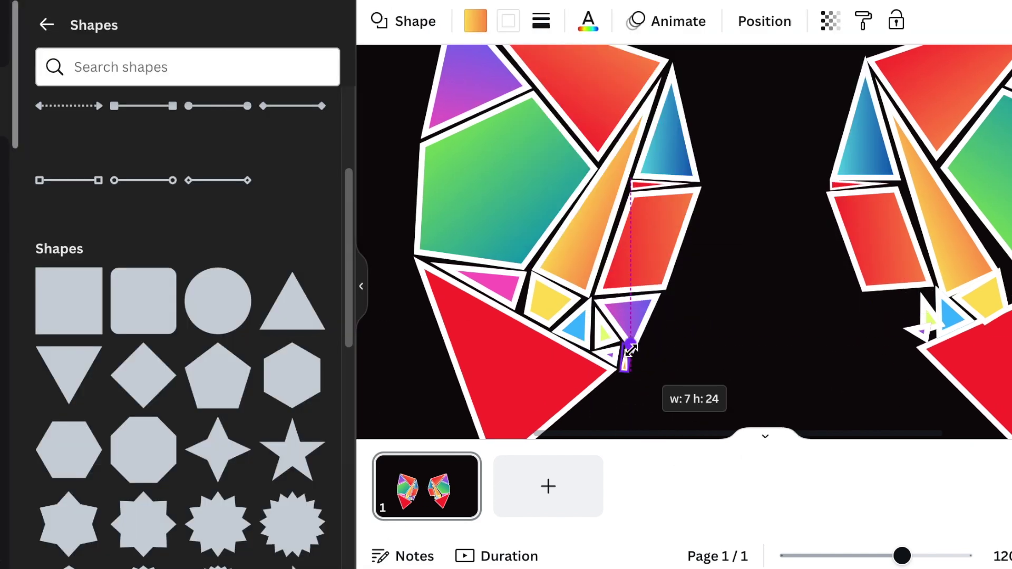
pyautogui.moveTo(621, 392)
pyautogui.mouseDown()
pyautogui.moveTo(604, 413)
pyautogui.moveTo(667, 407)
pyautogui.mouseUp()
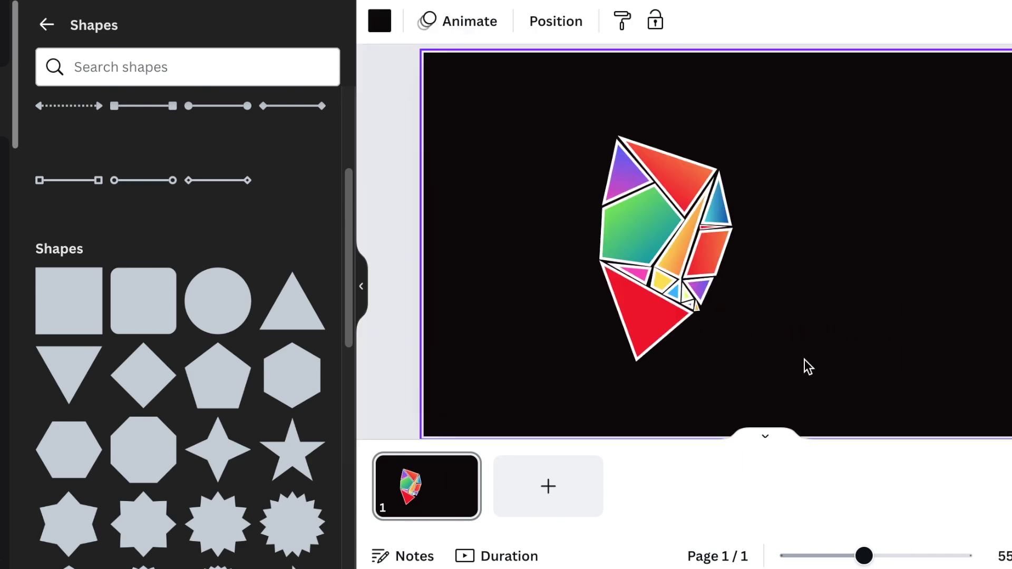
# - Rotate the thin shape along the gem's top edge into place
pyautogui.click(696, 167)
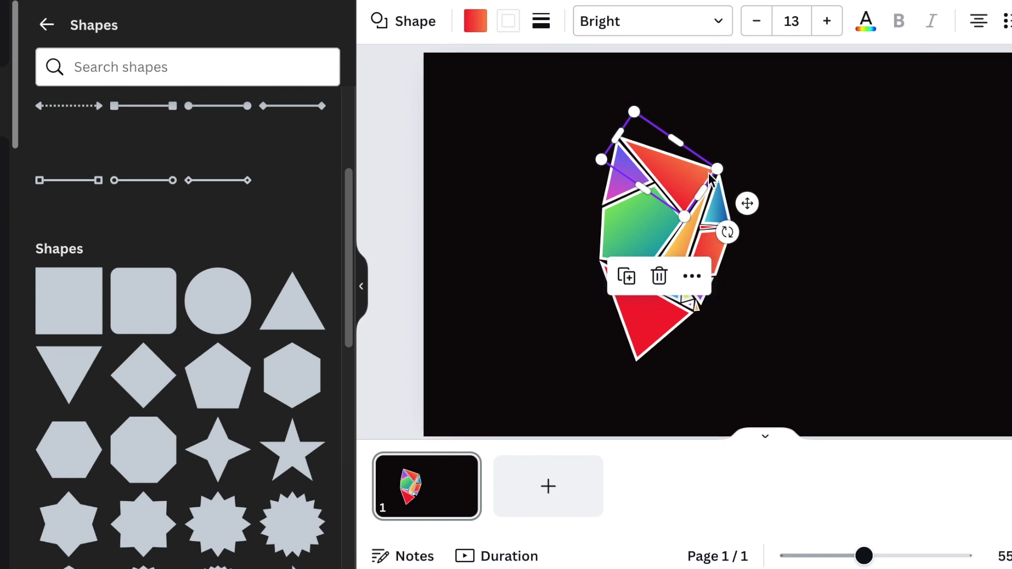
pyautogui.moveTo(728, 232); pyautogui.dragTo(733, 228)
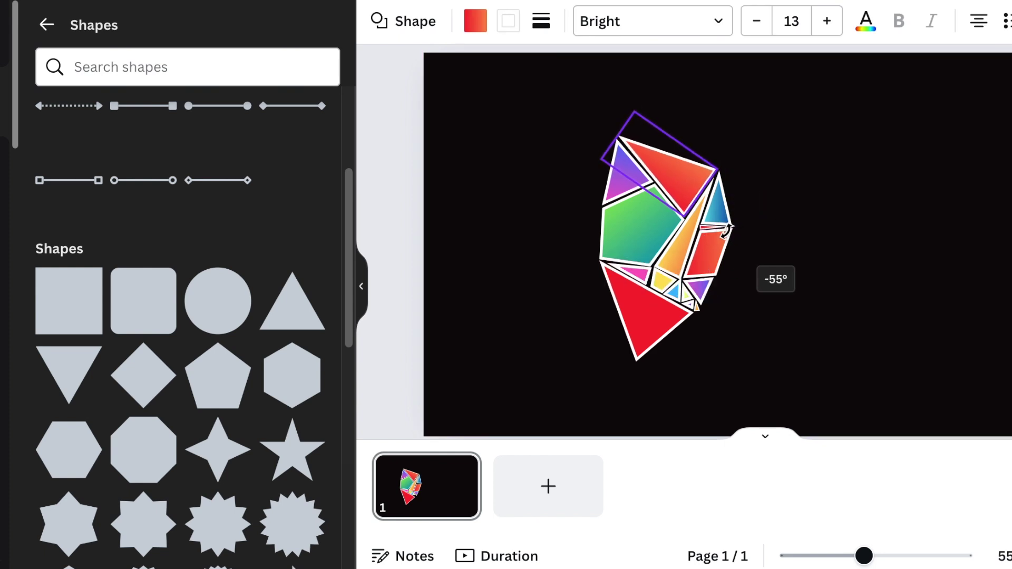
pyautogui.moveTo(727, 230); pyautogui.dragTo(729, 227)
pyautogui.click(791, 303)
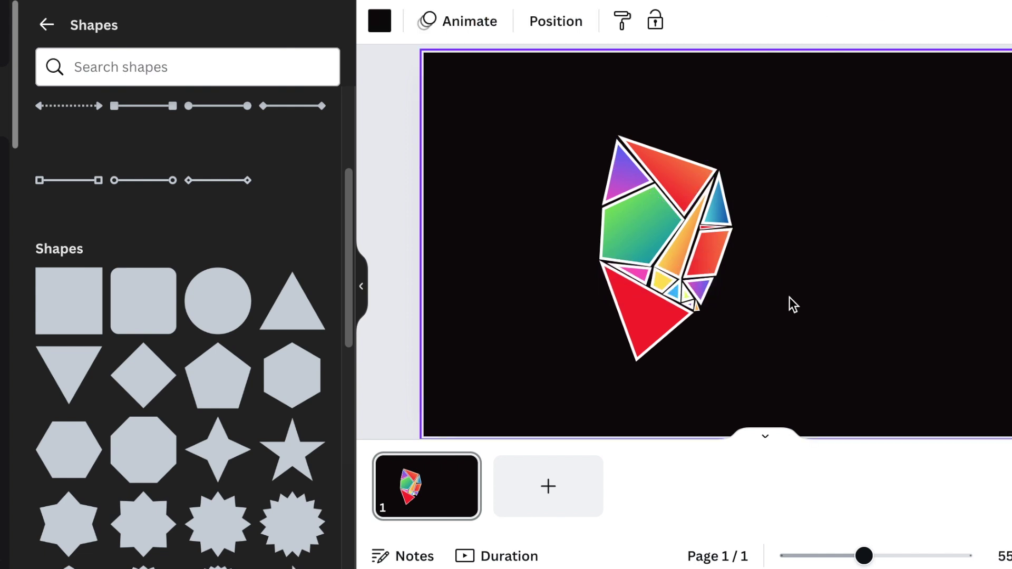
# - Download the gem design as a PNG with a transparent background via Share
pyautogui.click(1008, 22)
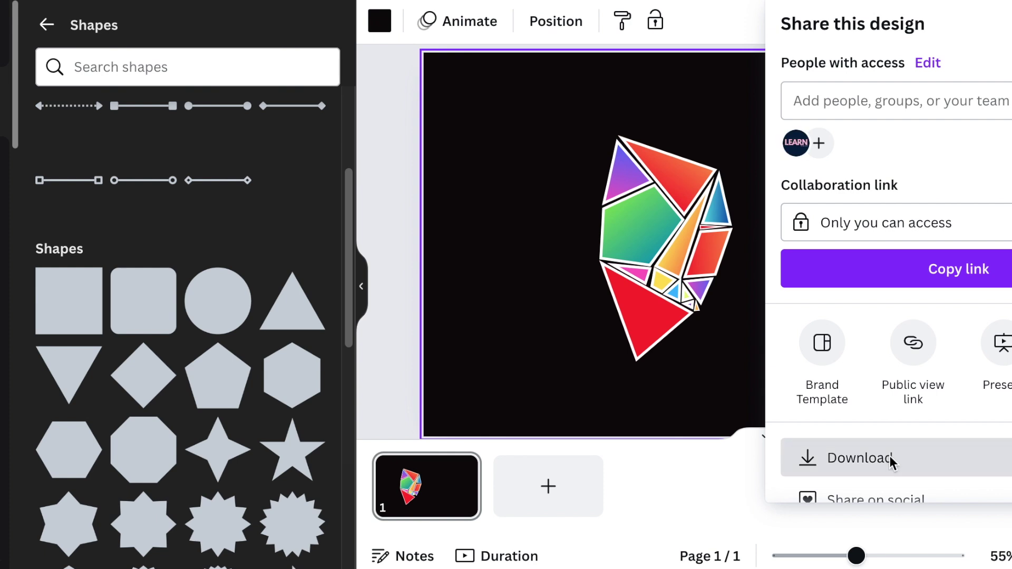
pyautogui.click(894, 463)
pyautogui.click(798, 239)
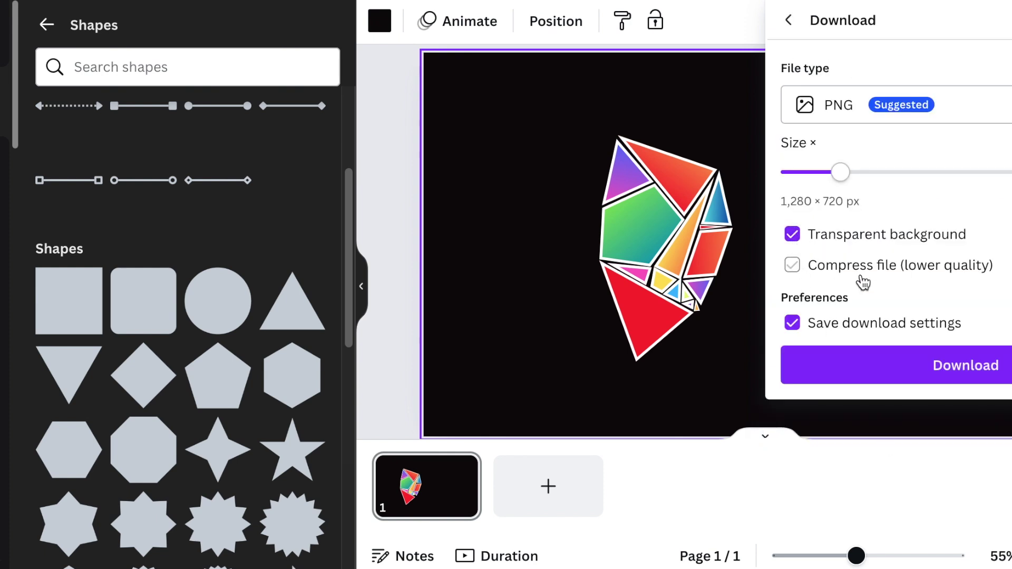
pyautogui.click(913, 371)
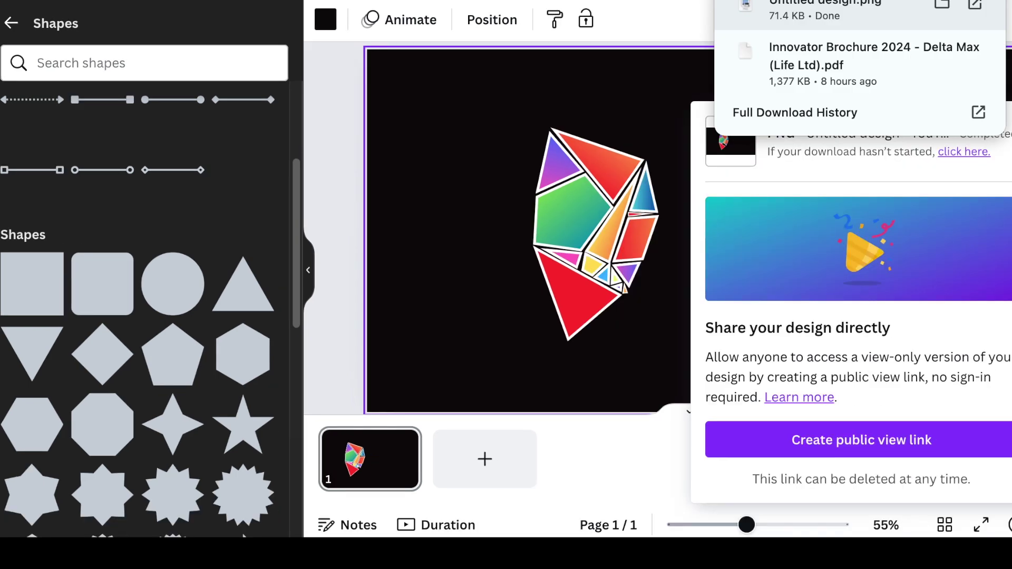
# - Place the downloaded gem PNG on the page and trim its frame inward on all four sides
pyautogui.moveTo(468, 346); pyautogui.dragTo(531, 364)
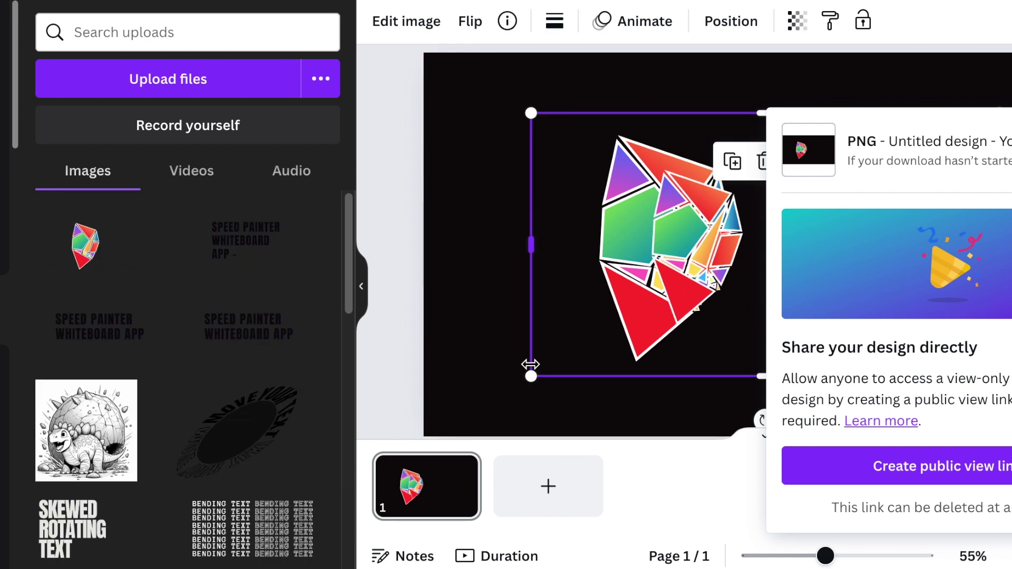
pyautogui.click(596, 356)
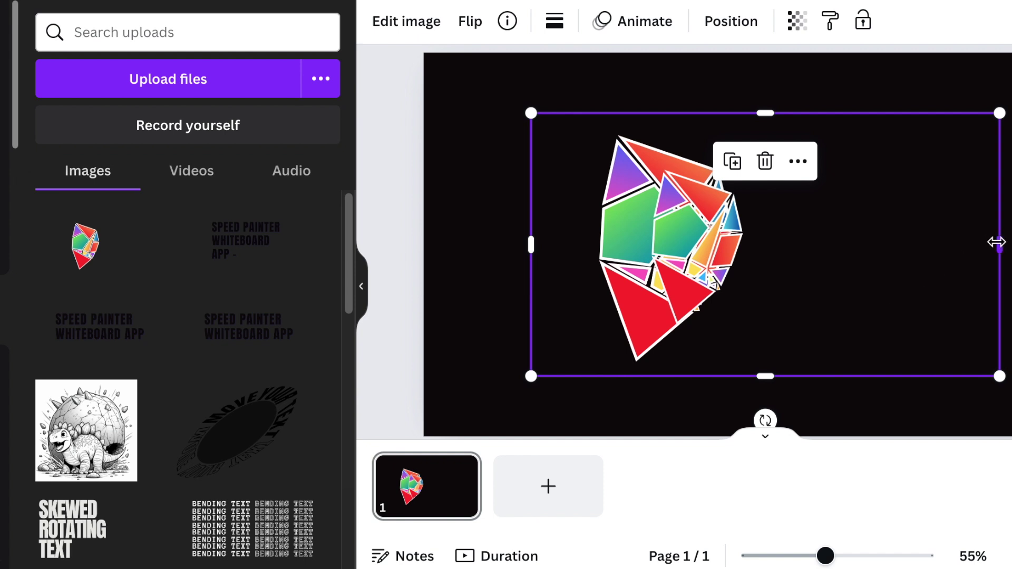
pyautogui.moveTo(996, 242); pyautogui.dragTo(764, 242)
pyautogui.moveTo(532, 244); pyautogui.dragTo(583, 258)
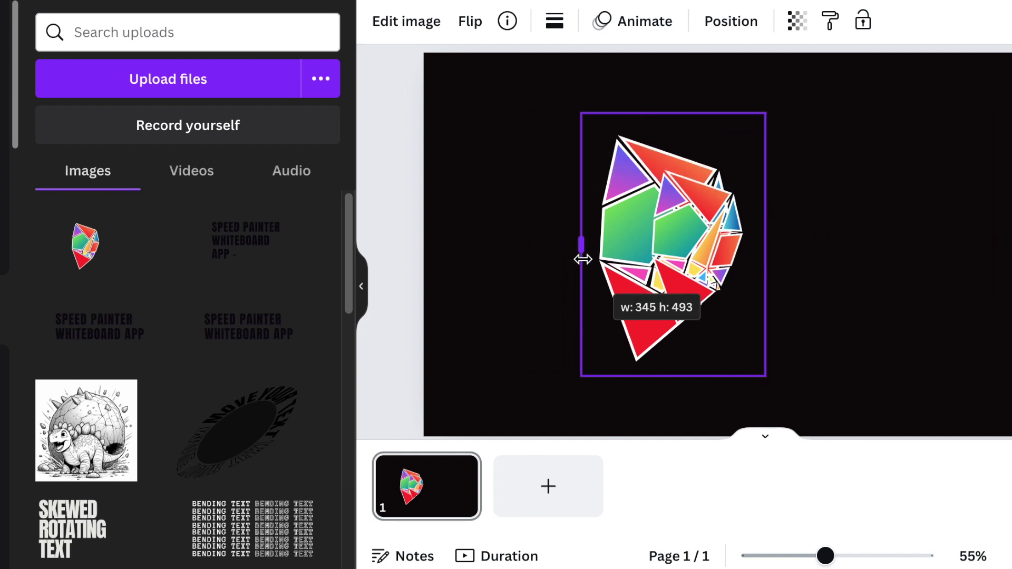
pyautogui.moveTo(673, 114); pyautogui.dragTo(673, 164)
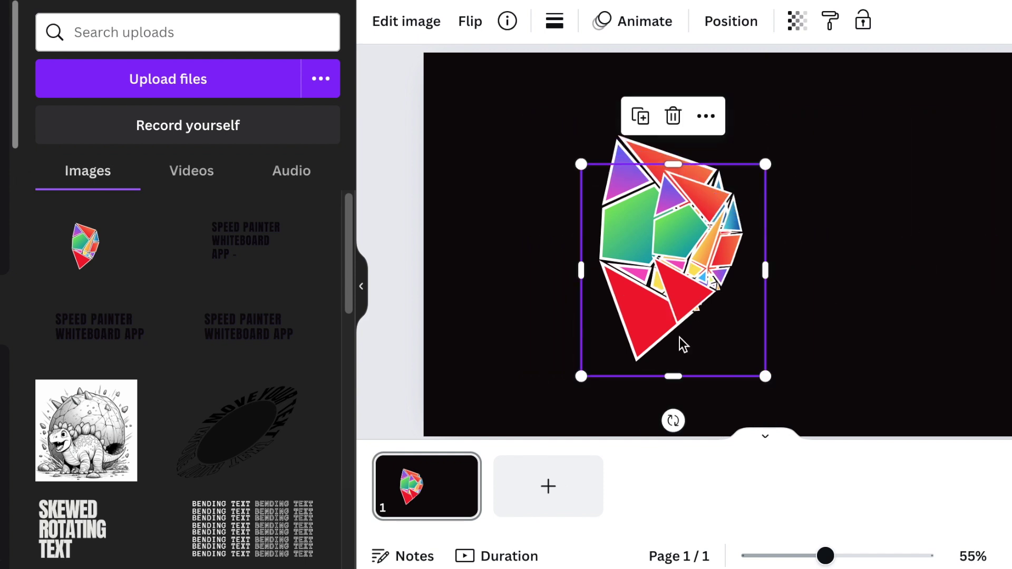
pyautogui.moveTo(673, 377)
pyautogui.mouseDown()
pyautogui.moveTo(692, 335)
pyautogui.moveTo(646, 275)
pyautogui.mouseUp()
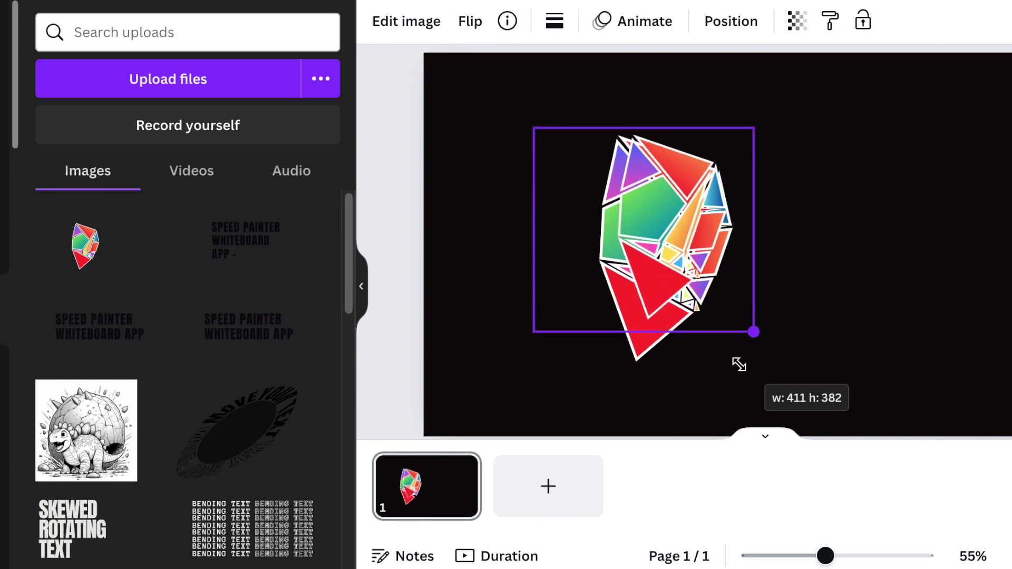
# - Resize the gem image, flip it horizontally and move the mirrored copy to the original's right
pyautogui.moveTo(720, 297); pyautogui.dragTo(814, 388)
pyautogui.moveTo(768, 336)
pyautogui.mouseDown()
pyautogui.moveTo(727, 332)
pyautogui.moveTo(724, 316)
pyautogui.mouseUp()
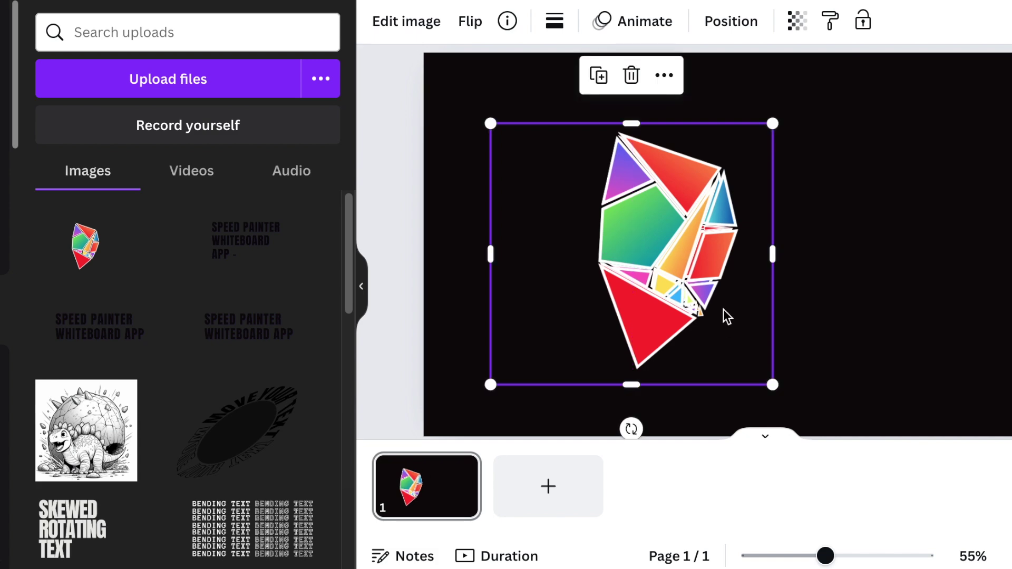
pyautogui.moveTo(770, 120); pyautogui.dragTo(766, 129)
pyautogui.moveTo(563, 289); pyautogui.dragTo(566, 286)
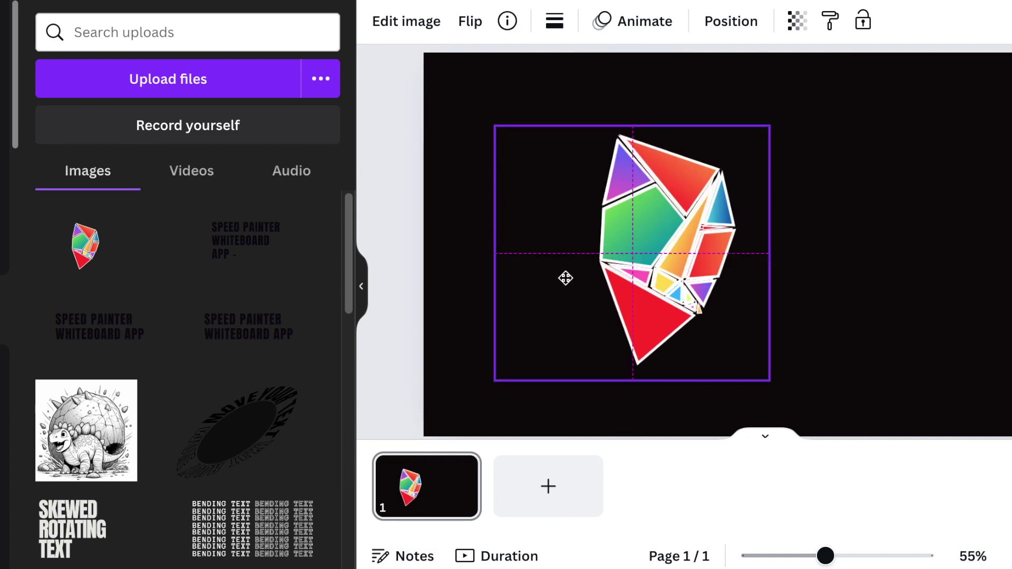
pyautogui.click(471, 21)
pyautogui.click(553, 71)
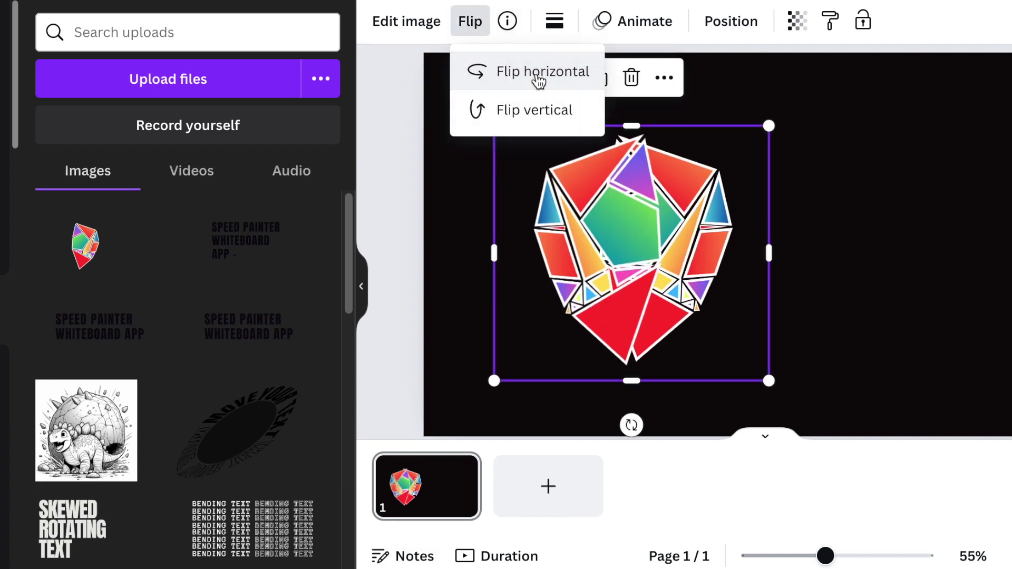
pyautogui.moveTo(638, 247); pyautogui.dragTo(865, 247)
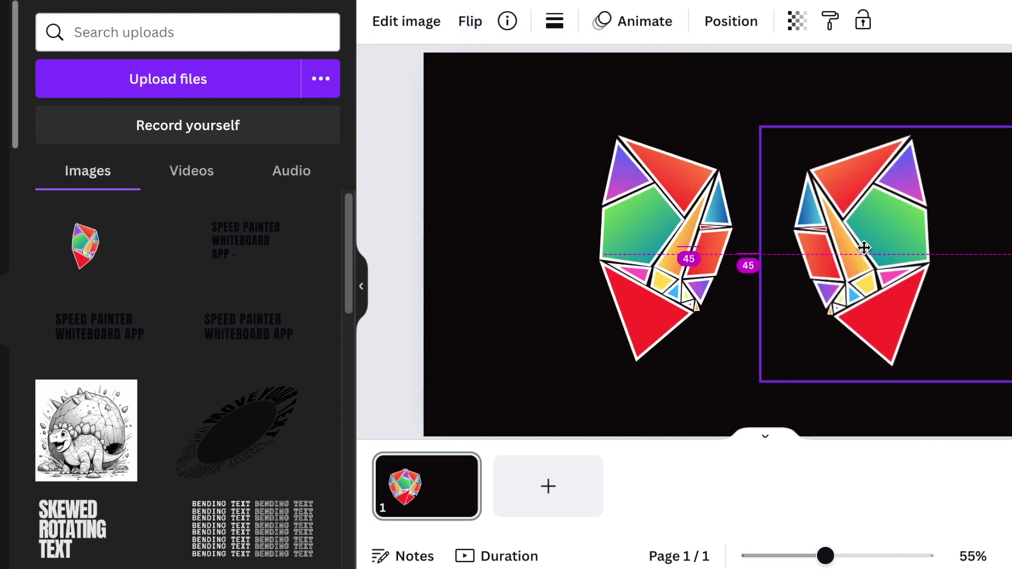
pyautogui.click(670, 340)
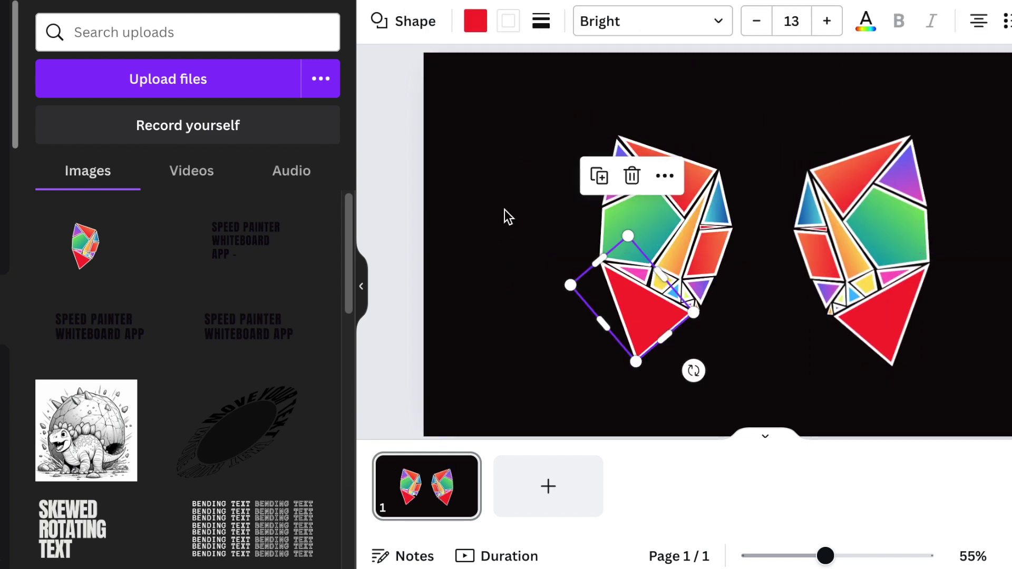
# - Group the original gem's pieces and raise both wings to the same height
pyautogui.moveTo(504, 218); pyautogui.dragTo(712, 379)
pyautogui.click(614, 411)
pyautogui.click(525, 214)
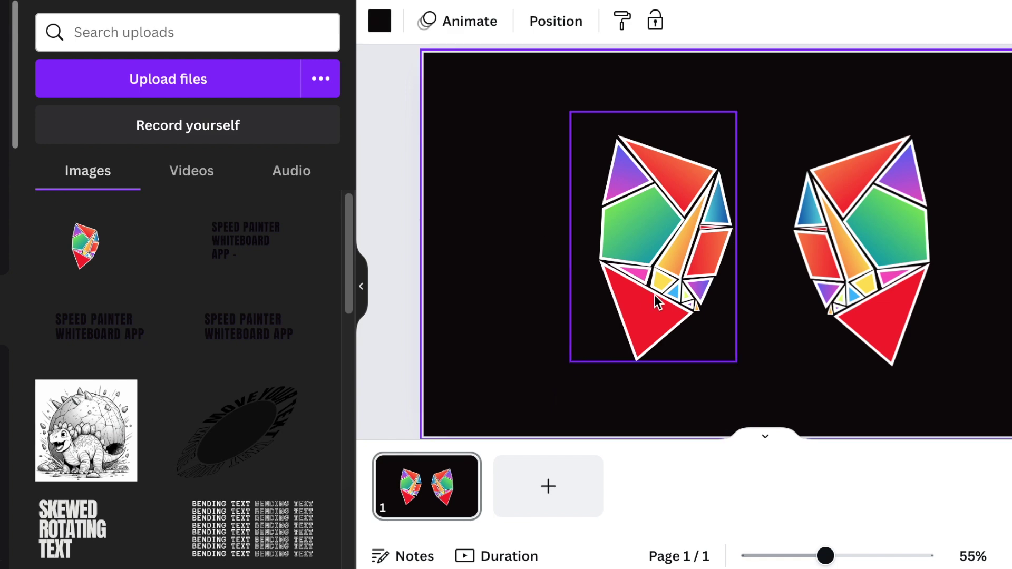
pyautogui.moveTo(653, 295); pyautogui.dragTo(681, 254)
pyautogui.click(613, 316)
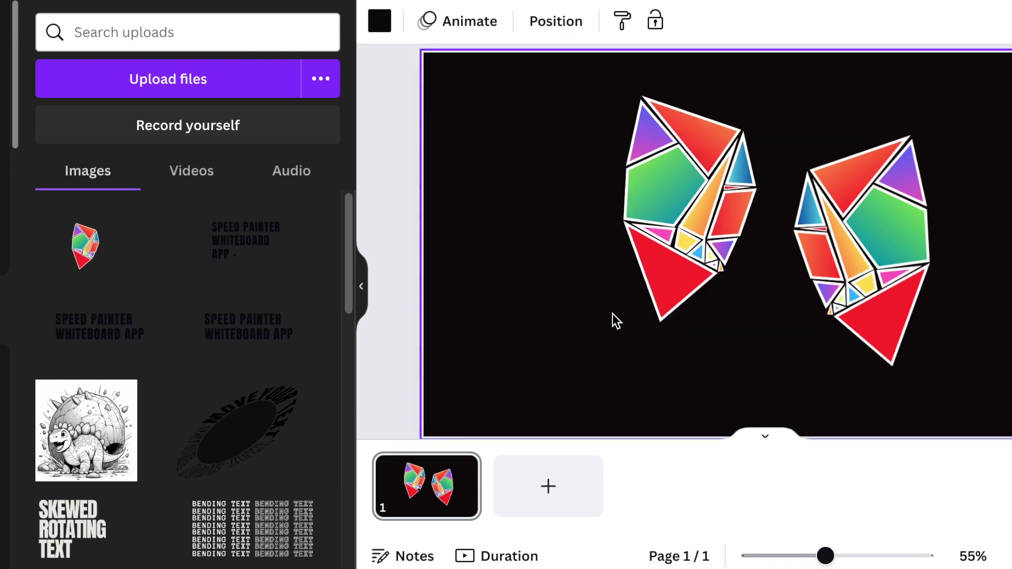
pyautogui.moveTo(872, 292)
pyautogui.mouseDown()
pyautogui.moveTo(866, 264)
pyautogui.moveTo(845, 256)
pyautogui.mouseUp()
pyautogui.press('Escape')
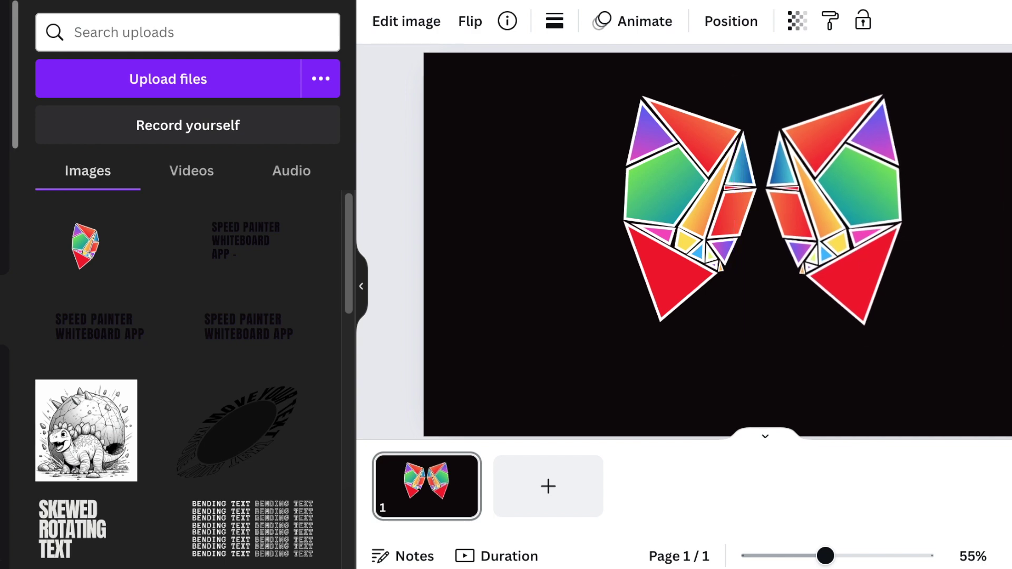
pyautogui.click(3, 119)
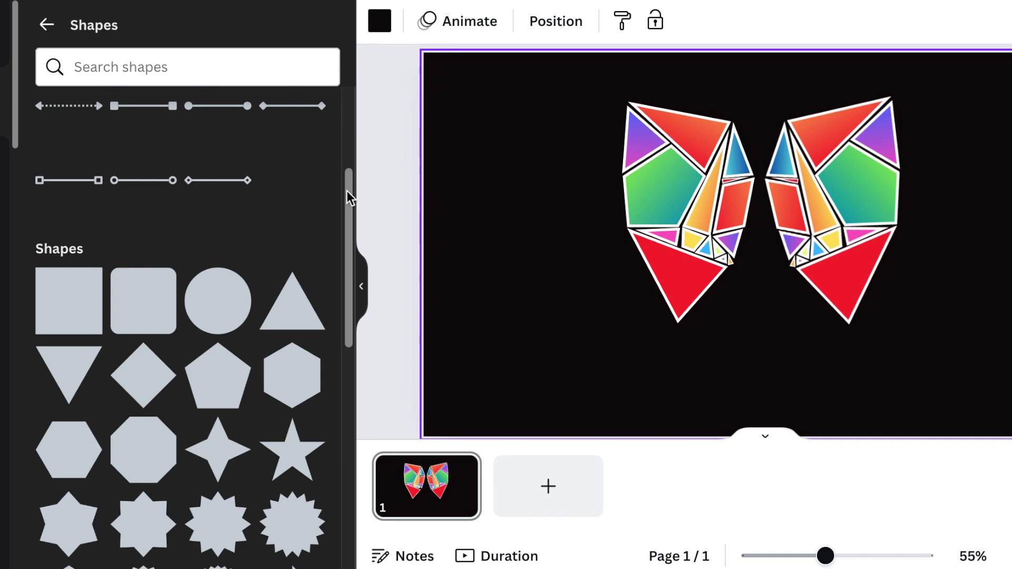
pyautogui.moveTo(347, 196); pyautogui.dragTo(349, 221)
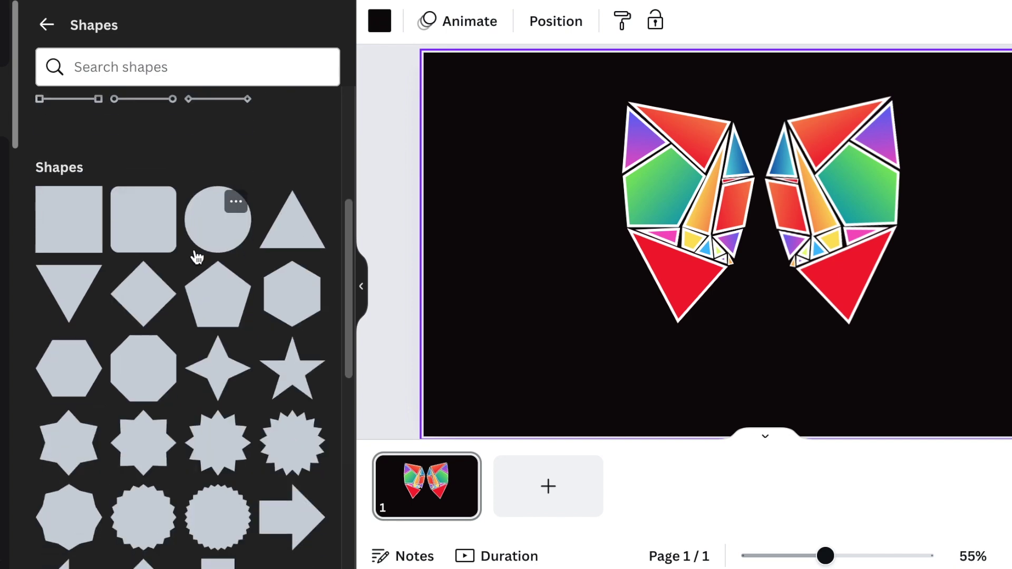
pyautogui.scroll(-1, 198, 258)
# - Add a rounded square, slim it into a thin red pill and stand it between the wings as the body
pyautogui.click(145, 195)
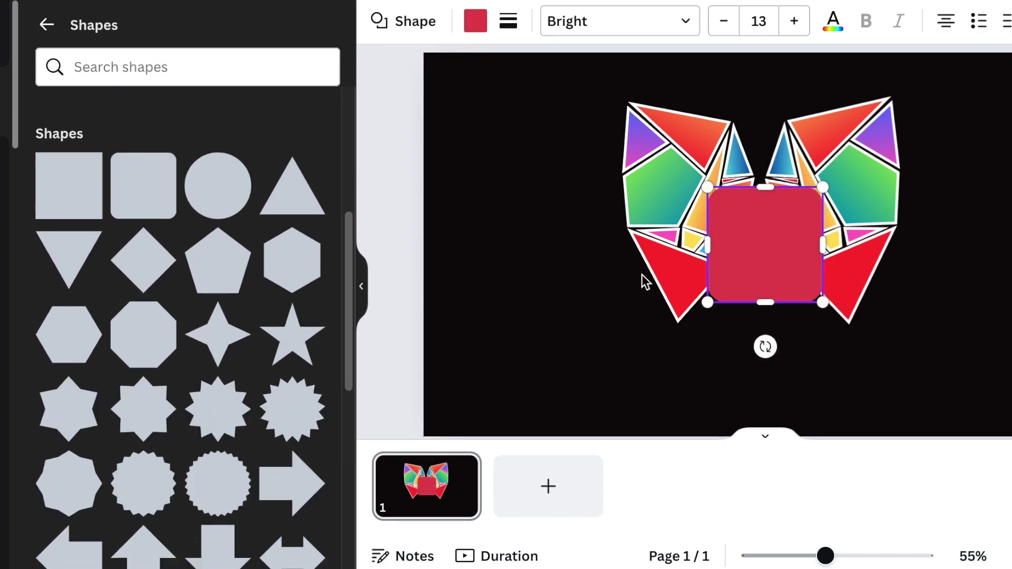
pyautogui.moveTo(775, 287); pyautogui.dragTo(758, 397)
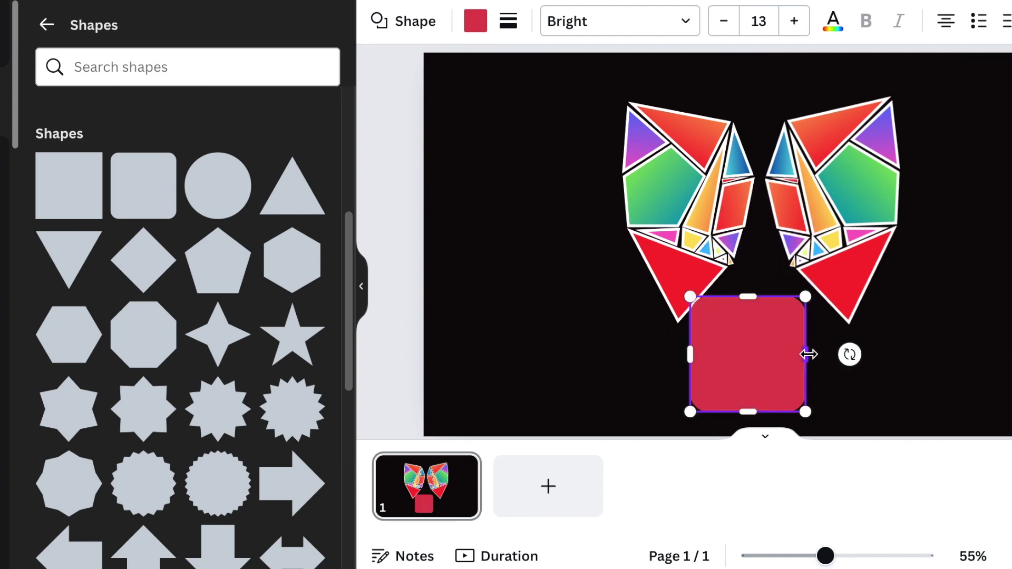
pyautogui.moveTo(804, 355); pyautogui.dragTo(728, 352)
pyautogui.moveTo(728, 296); pyautogui.dragTo(701, 342)
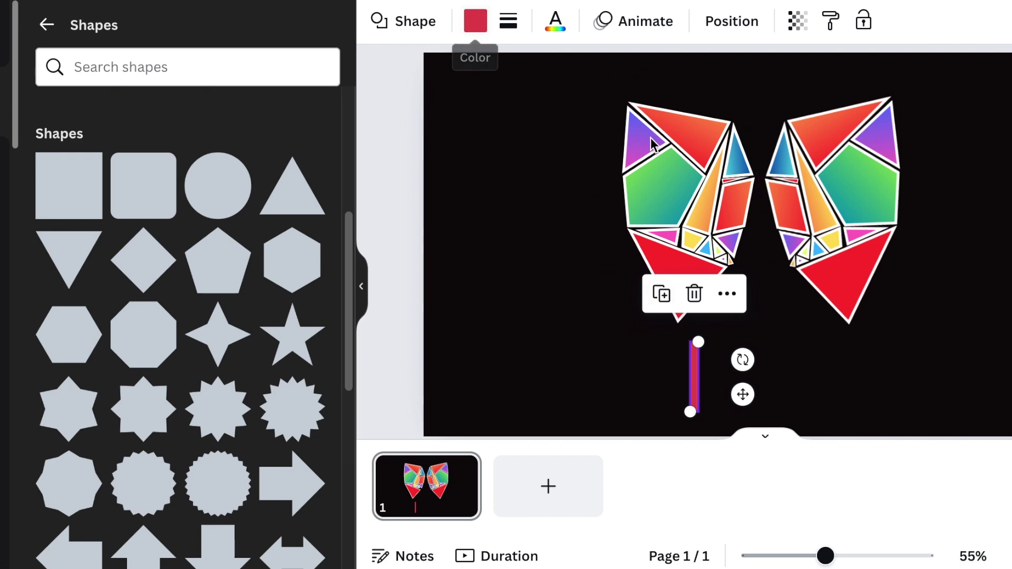
pyautogui.moveTo(743, 395)
pyautogui.mouseDown()
pyautogui.moveTo(779, 301)
pyautogui.moveTo(777, 274)
pyautogui.mouseUp()
pyautogui.moveTo(762, 237); pyautogui.dragTo(762, 261)
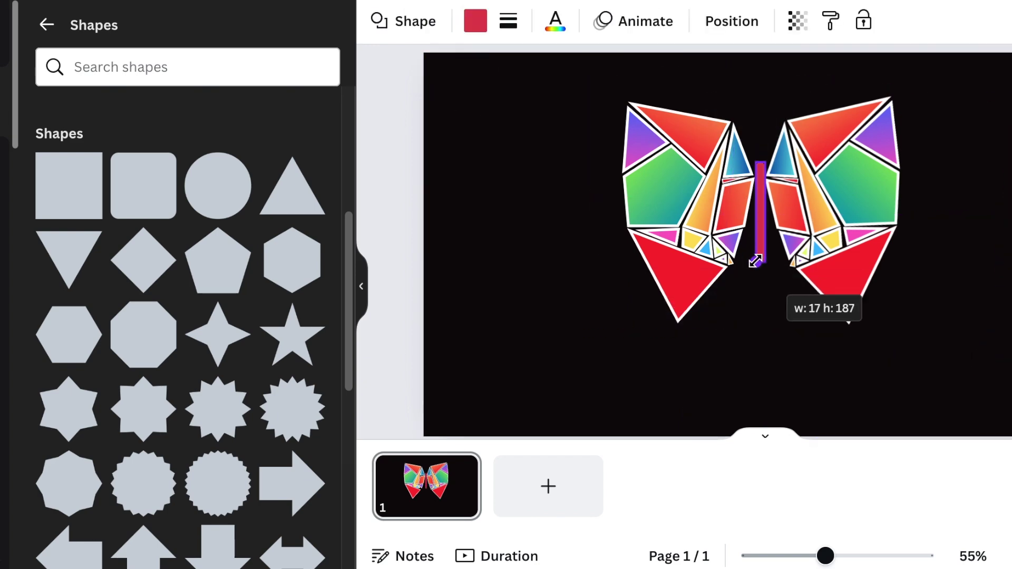
pyautogui.click(1002, 346)
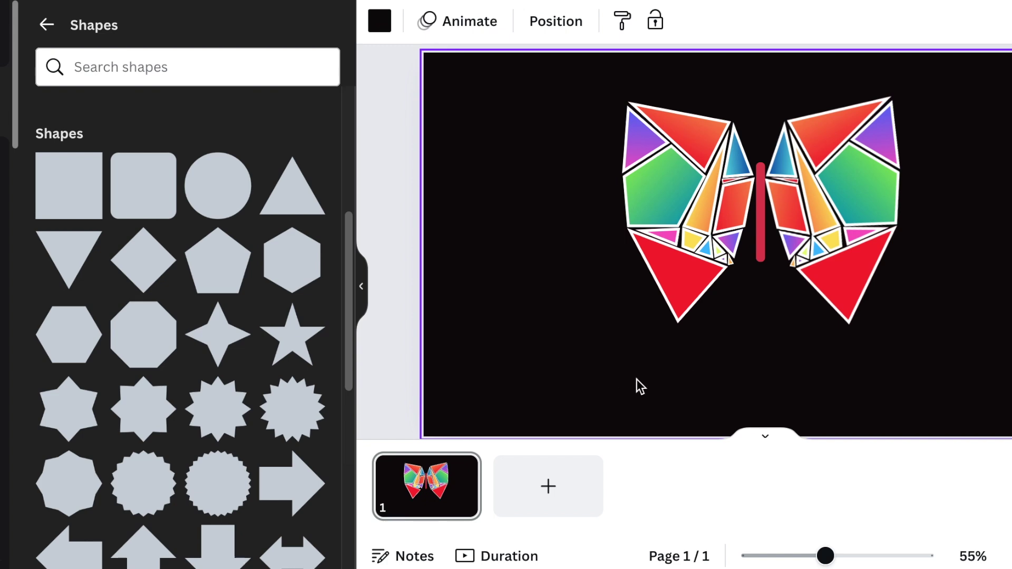
# - Shape the new line into a curved antenna rising from the butterfly's top centre
pyautogui.click(783, 296)
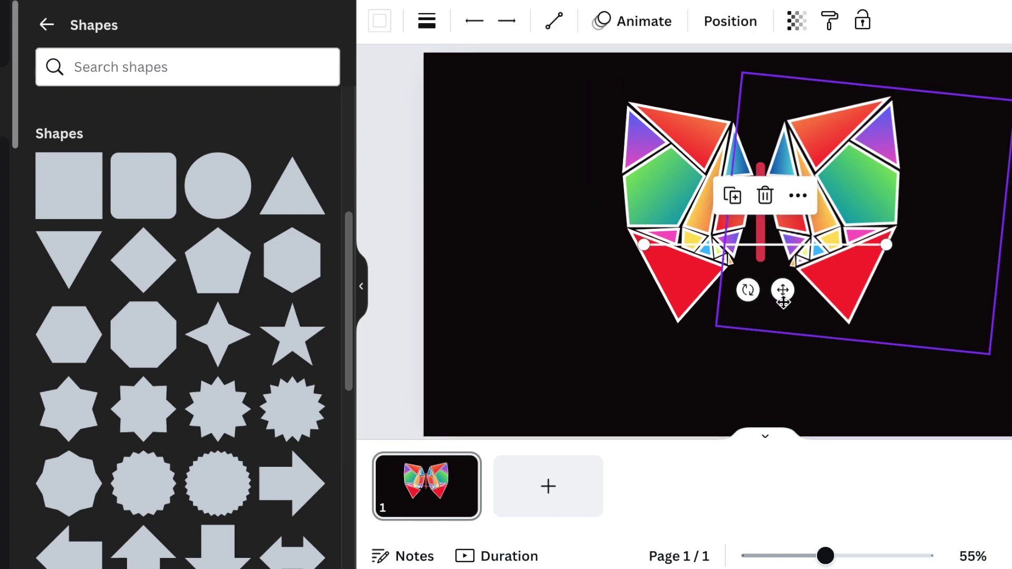
pyautogui.moveTo(784, 296); pyautogui.dragTo(656, 403)
pyautogui.moveTo(757, 353)
pyautogui.mouseDown()
pyautogui.moveTo(596, 374)
pyautogui.moveTo(591, 355)
pyautogui.mouseUp()
pyautogui.click(553, 21)
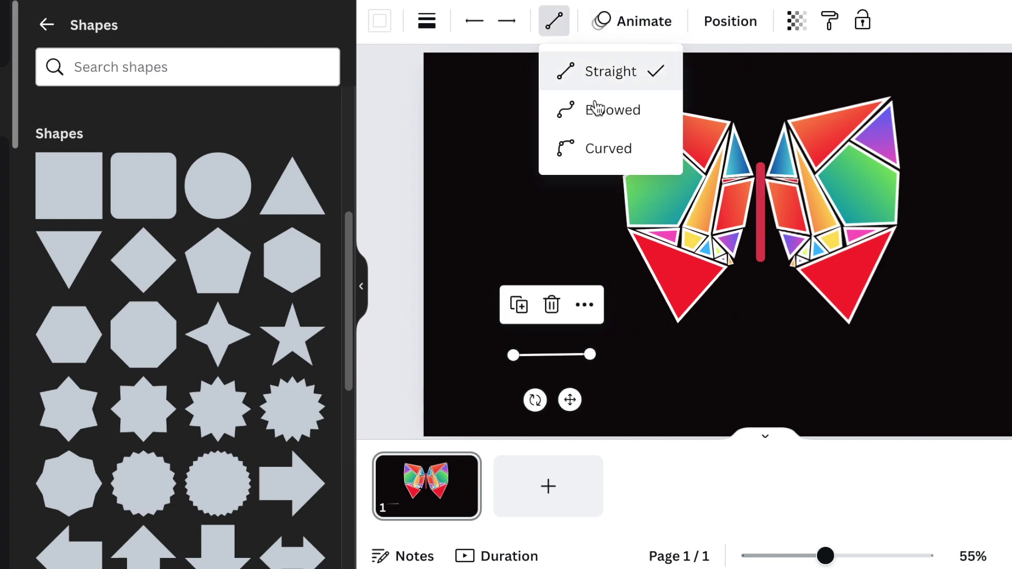
pyautogui.click(602, 149)
pyautogui.moveTo(590, 356)
pyautogui.mouseDown()
pyautogui.moveTo(593, 345)
pyautogui.moveTo(559, 301)
pyautogui.moveTo(829, 148)
pyautogui.mouseUp()
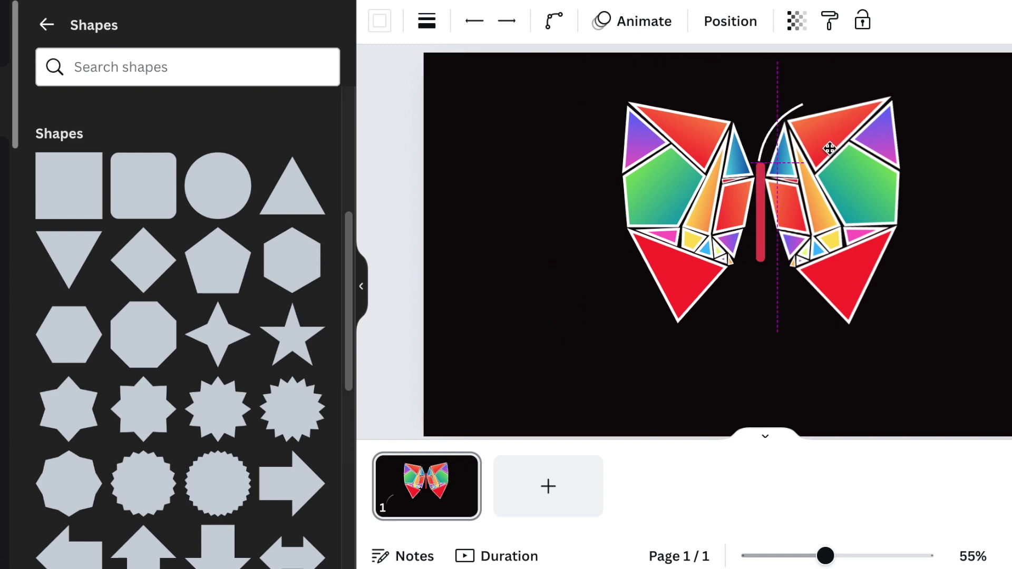
pyautogui.moveTo(832, 158); pyautogui.dragTo(833, 150)
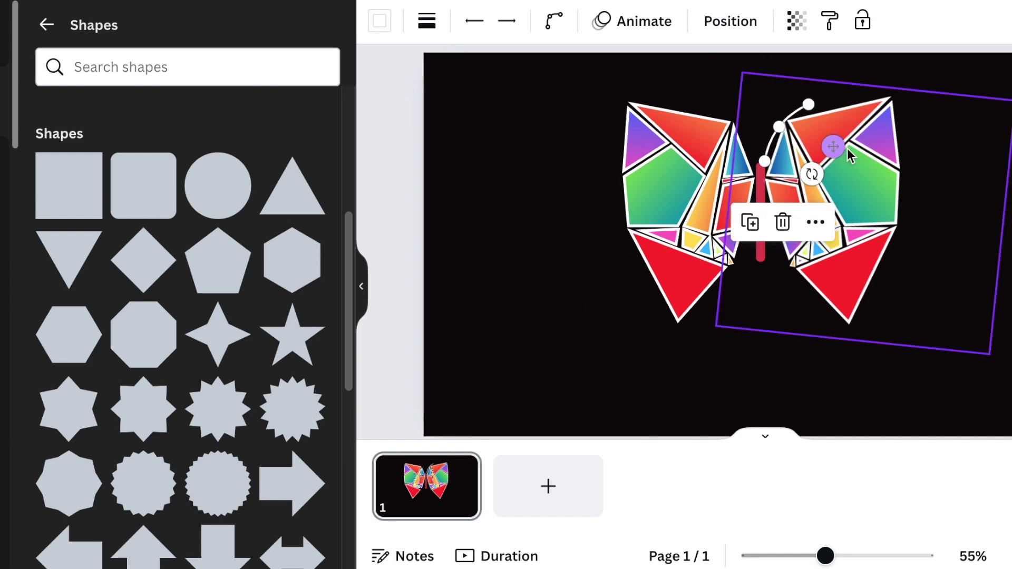
pyautogui.moveTo(807, 105); pyautogui.dragTo(810, 92)
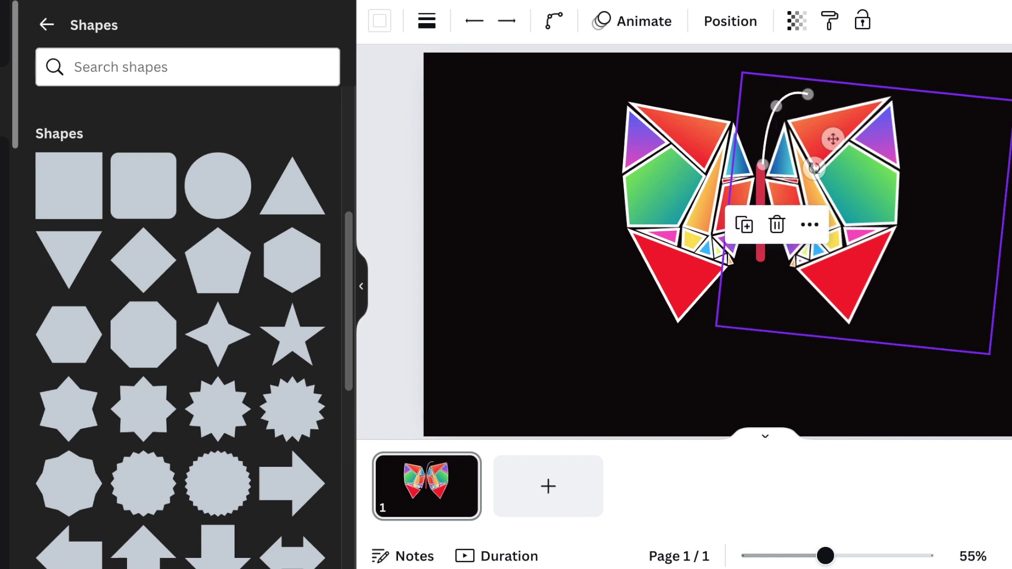
pyautogui.press('Escape')
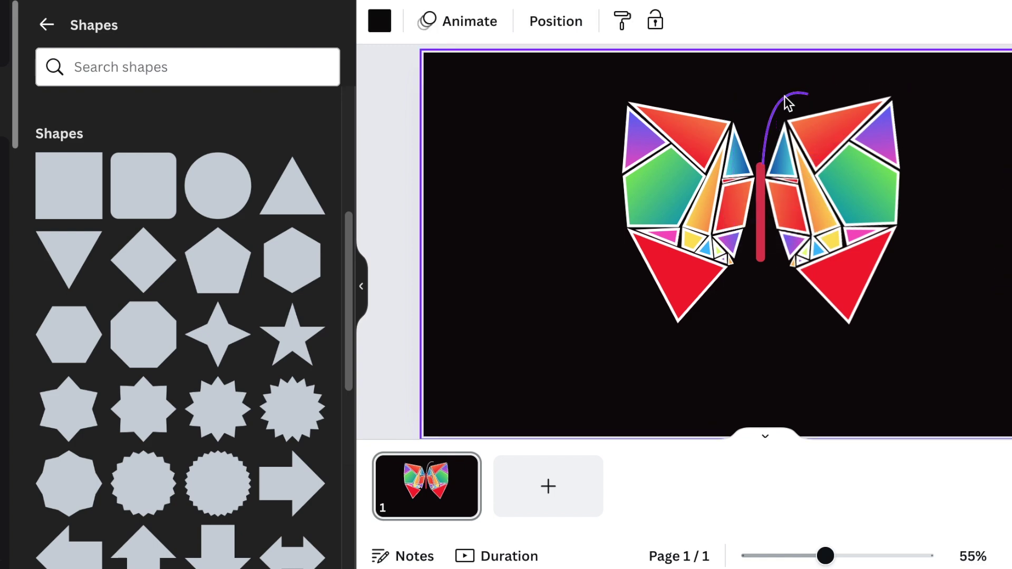
# - Recolour the curved antenna line red
pyautogui.click(785, 106)
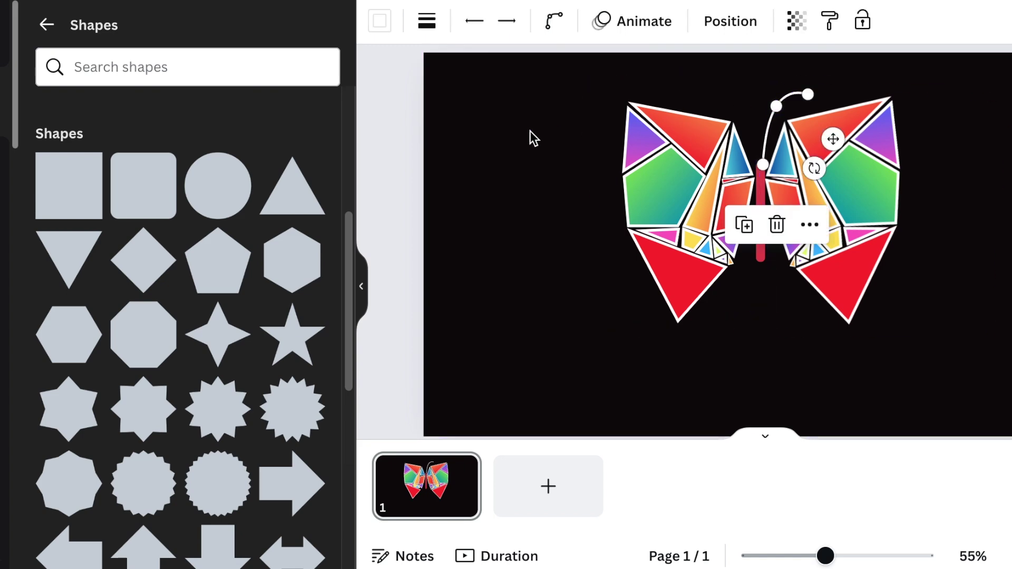
pyautogui.click(380, 21)
pyautogui.click(261, 151)
pyautogui.click(941, 372)
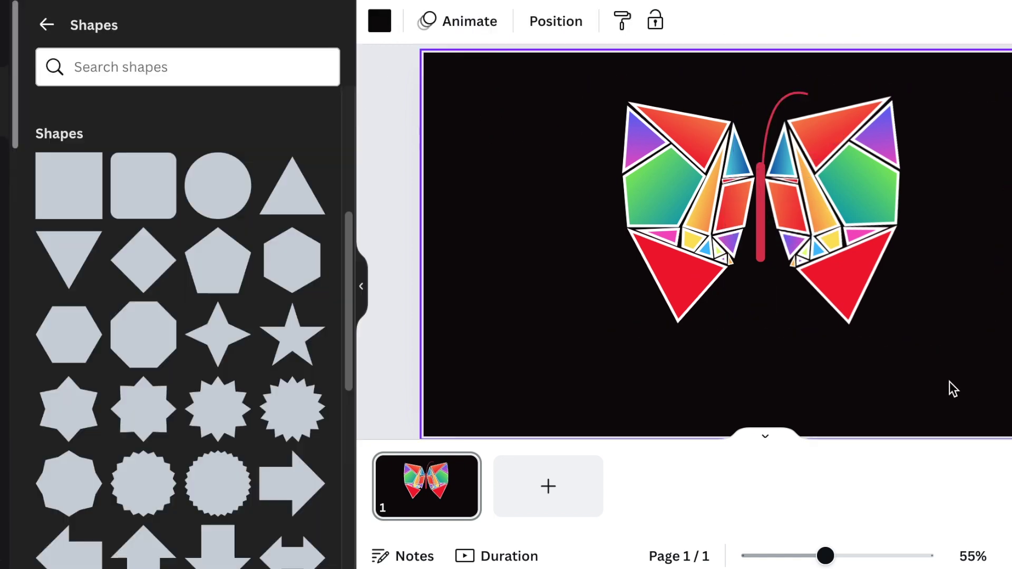
# - Duplicate the red antenna and reshape the copy into a second, left-bending antenna
pyautogui.click(767, 119)
pyautogui.click(745, 224)
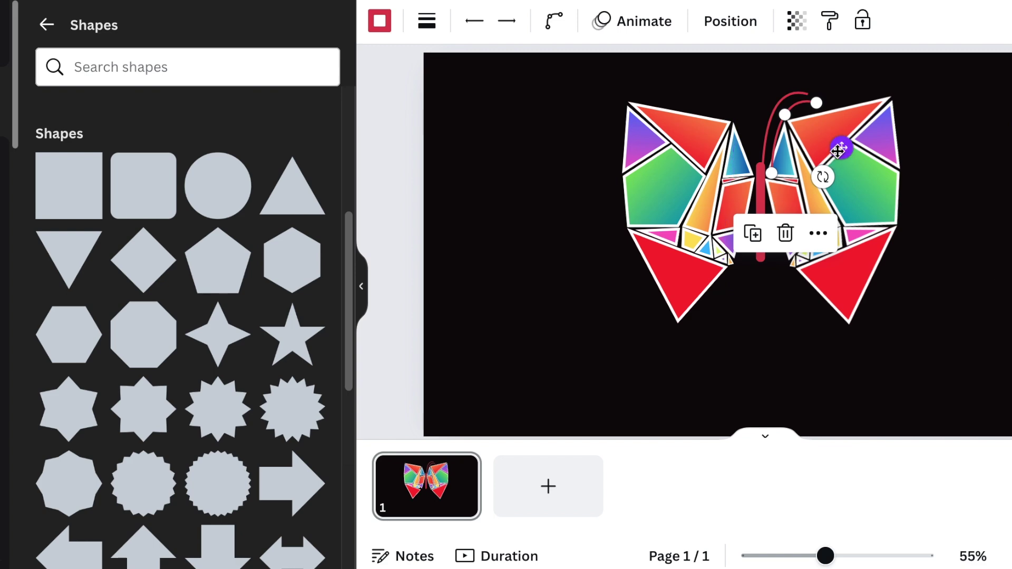
pyautogui.moveTo(843, 148); pyautogui.dragTo(832, 138)
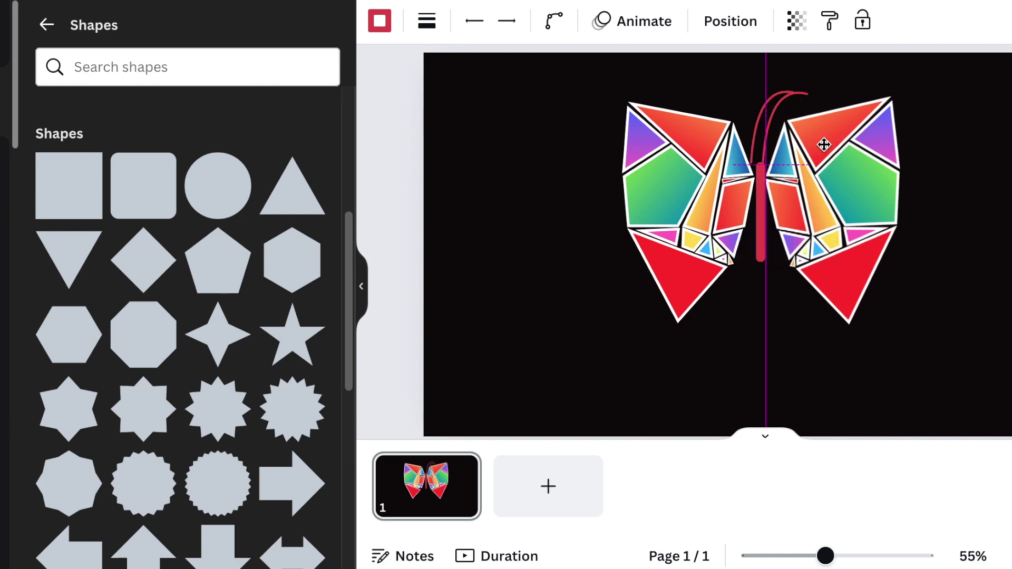
pyautogui.moveTo(809, 96)
pyautogui.mouseDown()
pyautogui.moveTo(765, 93)
pyautogui.moveTo(756, 73)
pyautogui.mouseUp()
pyautogui.click(555, 21)
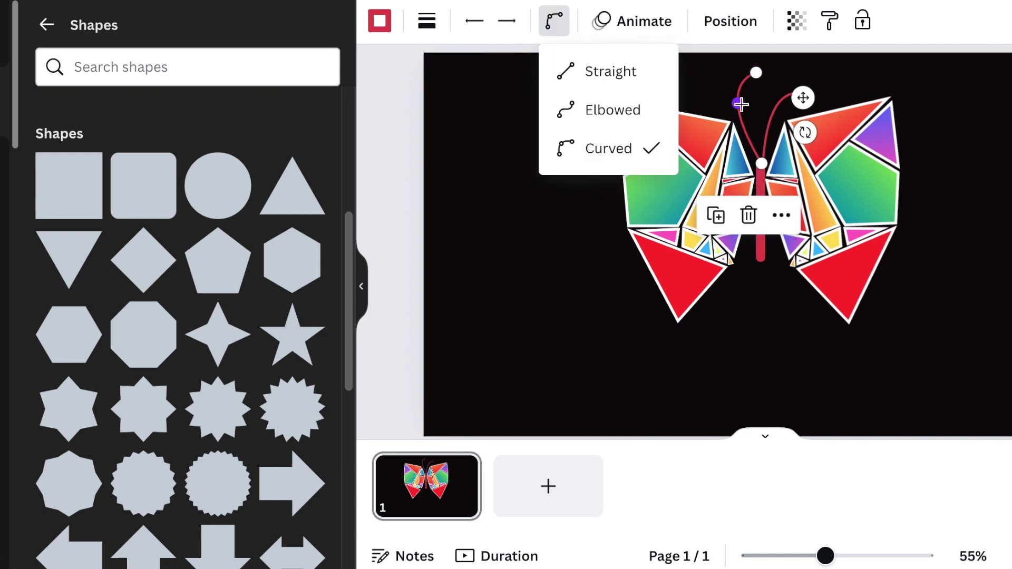
pyautogui.moveTo(741, 103)
pyautogui.mouseDown()
pyautogui.moveTo(785, 94)
pyautogui.moveTo(718, 95)
pyautogui.moveTo(748, 103)
pyautogui.mouseUp()
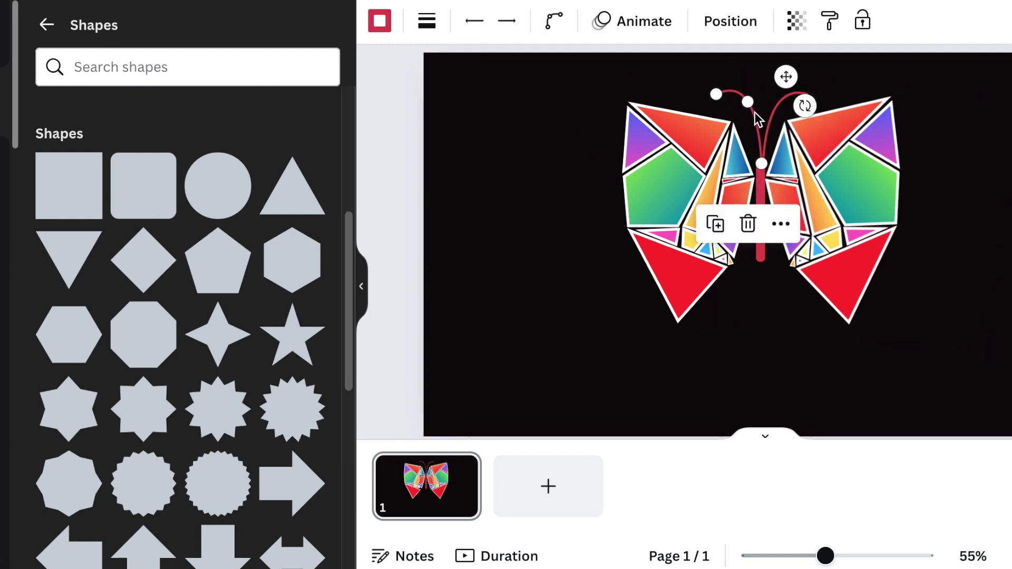
# - Tweak the first antenna's curve and give it a round dot line-end tip
pyautogui.click(747, 107)
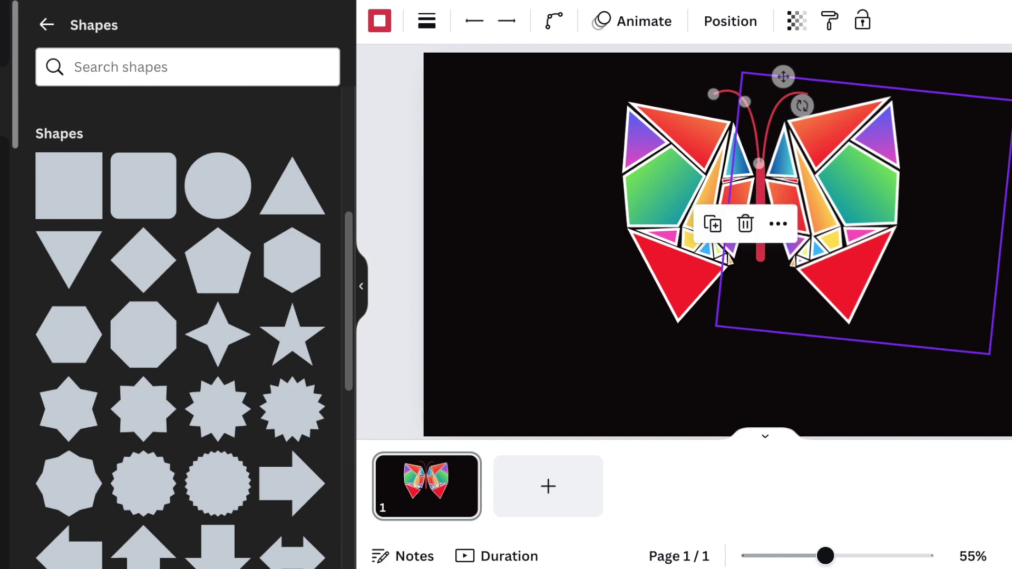
pyautogui.click(975, 238)
pyautogui.click(733, 100)
pyautogui.moveTo(741, 98); pyautogui.dragTo(715, 93)
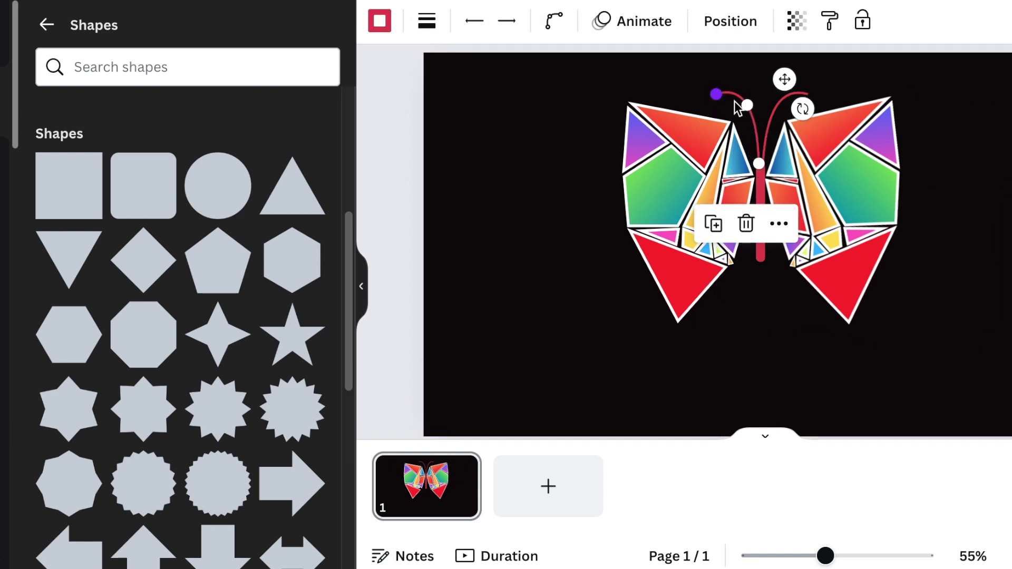
pyautogui.click(507, 24)
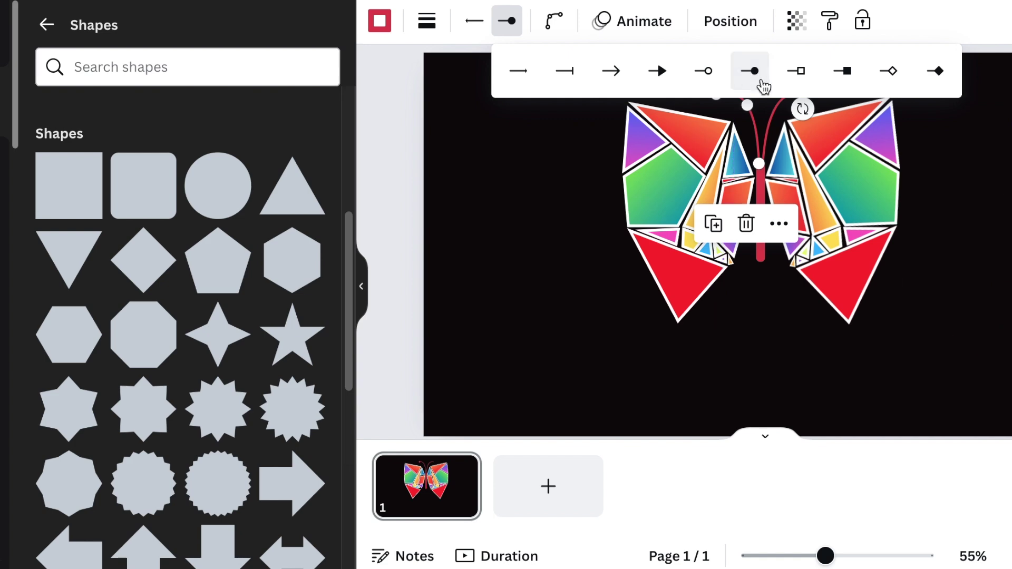
pyautogui.click(962, 403)
# - Give the second antenna the same round dot tip and deselect to view the result
pyautogui.click(810, 98)
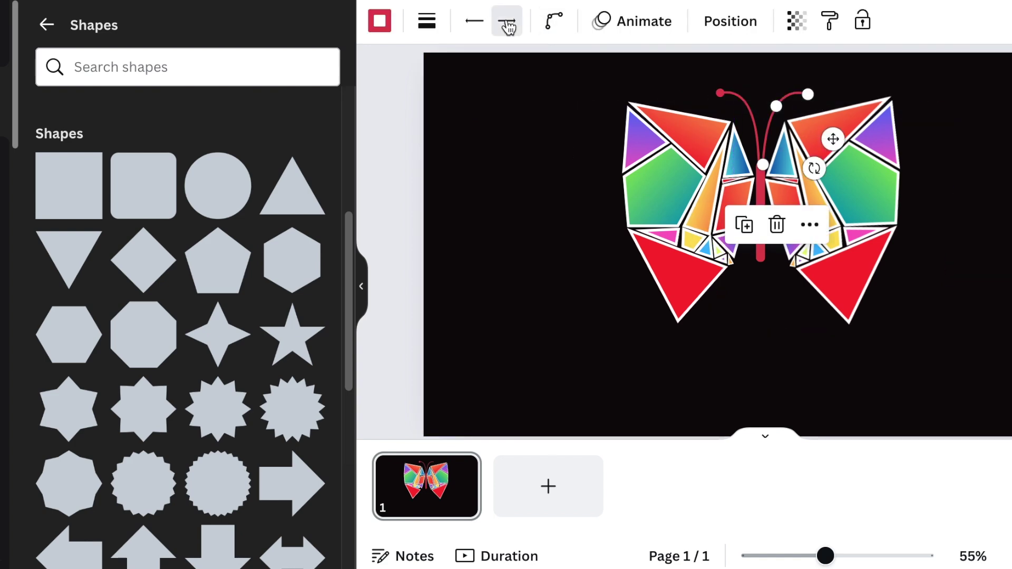
pyautogui.click(507, 24)
pyautogui.click(749, 70)
pyautogui.click(962, 402)
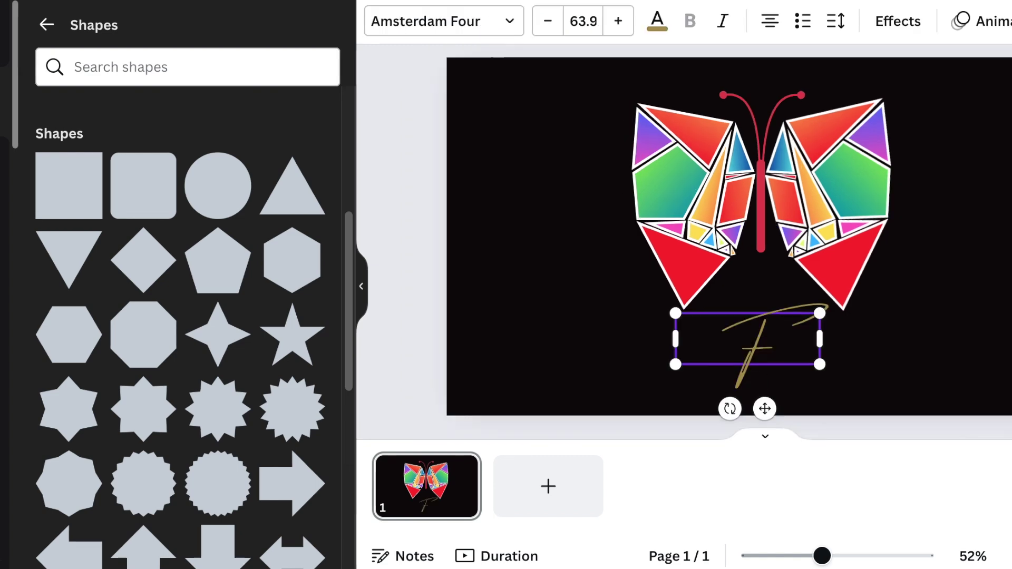
pyautogui.write('lai')
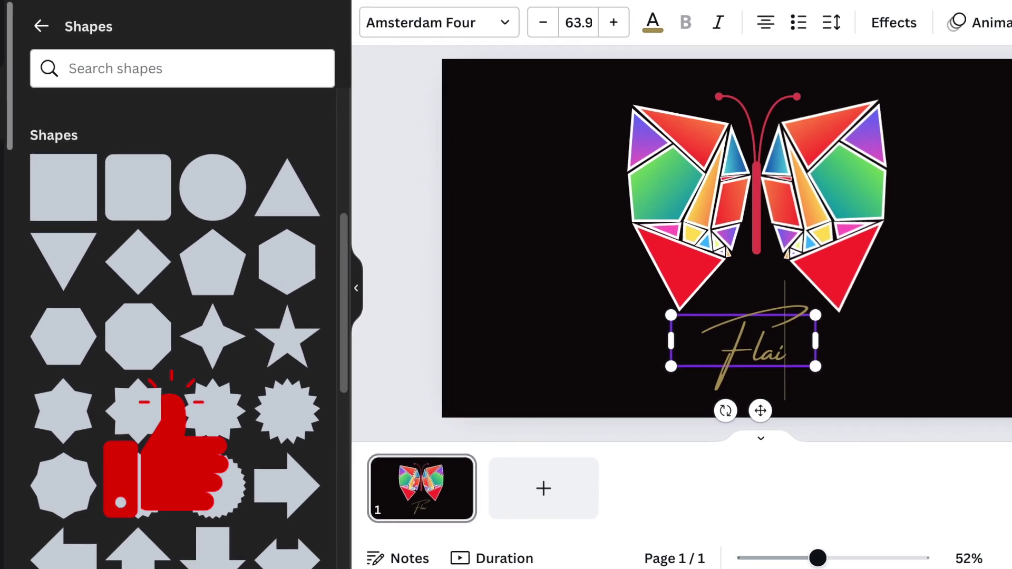
pyautogui.write('r')
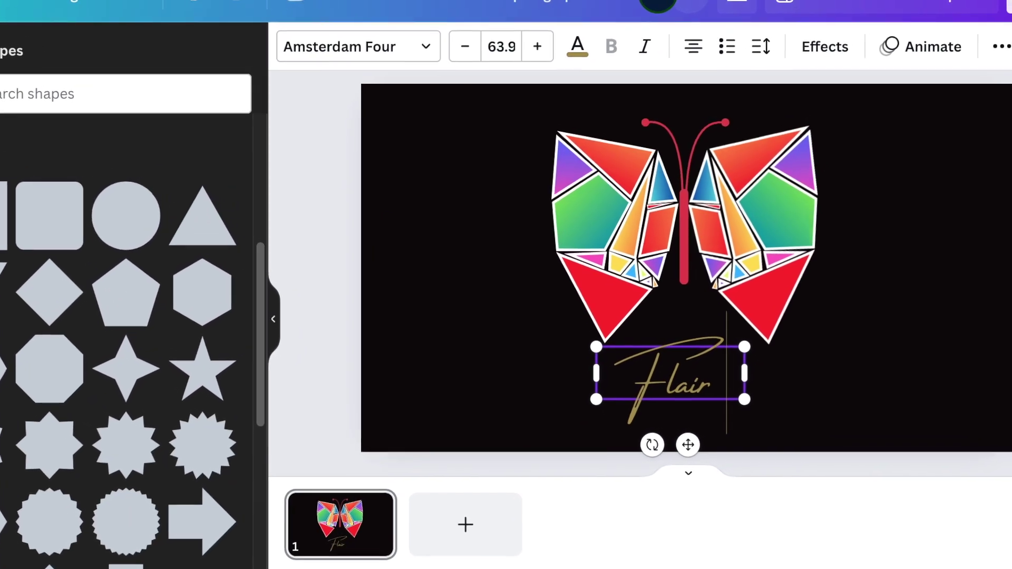
# - Centre the Flair script text below the butterfly and download the logo as a transparent PNG
pyautogui.click(841, 420)
pyautogui.moveTo(660, 400)
pyautogui.mouseDown()
pyautogui.moveTo(661, 385)
pyautogui.moveTo(630, 396)
pyautogui.mouseUp()
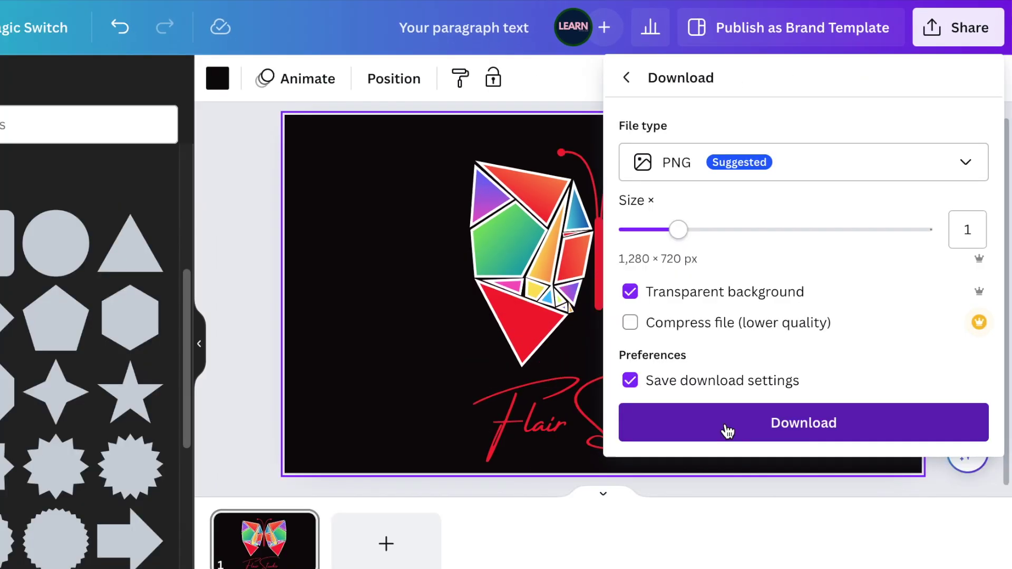
pyautogui.click(728, 432)
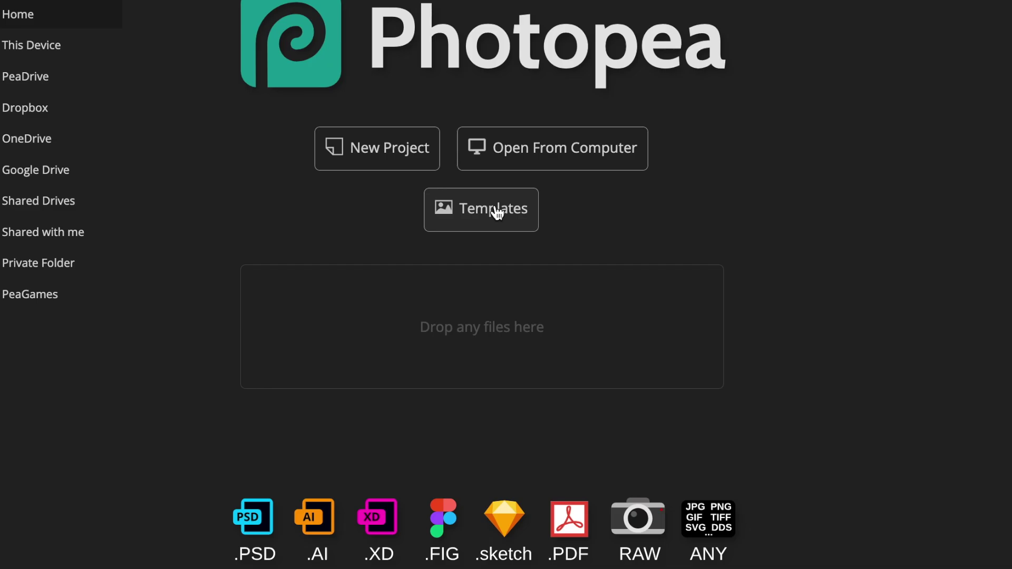
# - Load the Black Wall 3D Logo Mockup template from Photopea's Templates into the editor
pyautogui.click(495, 210)
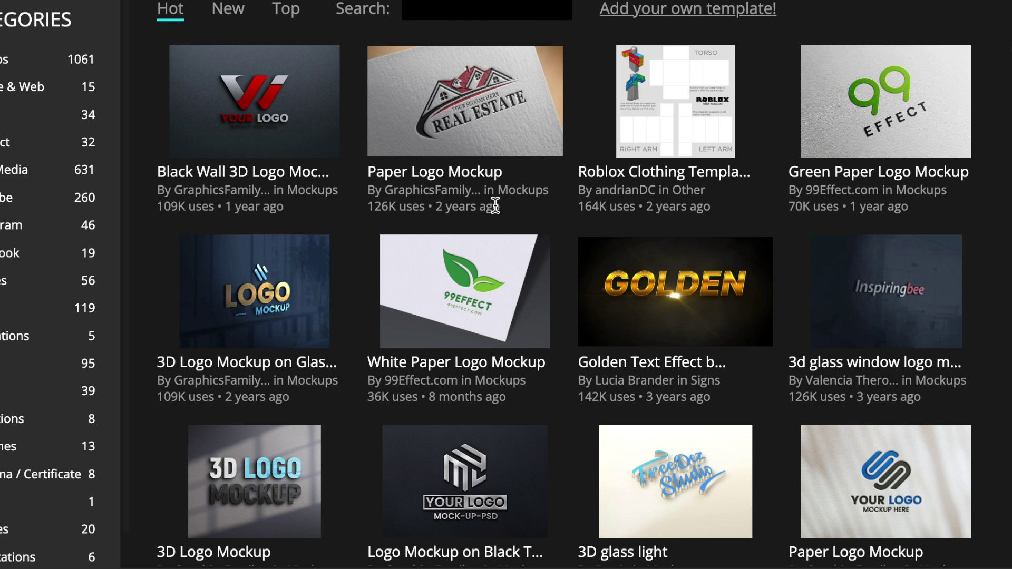
pyautogui.click(261, 184)
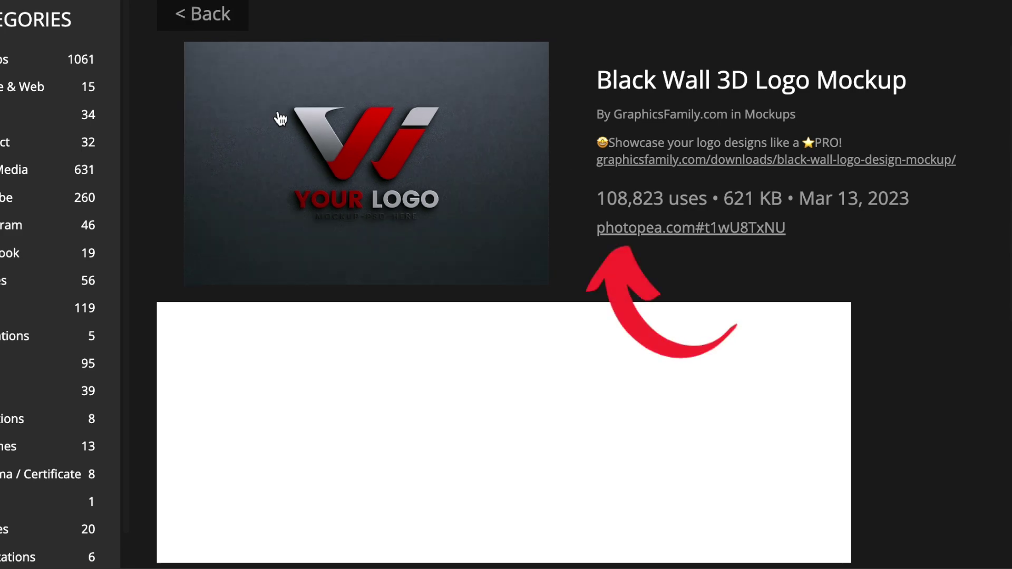
pyautogui.click(639, 231)
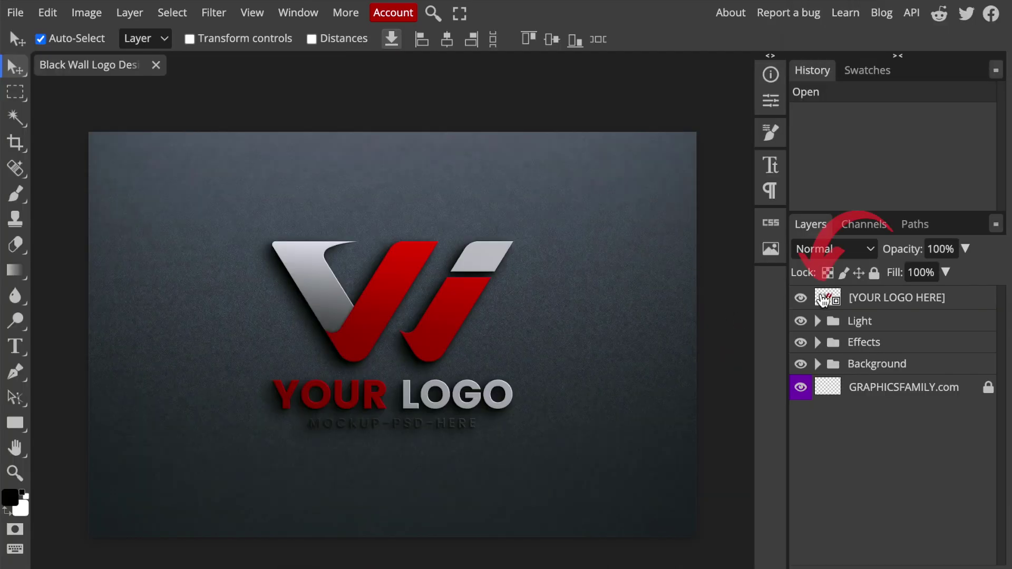
# - Inside the YOUR LOGO HERE smart object, hide the placeholder layer and drop in the butterfly PNG
pyautogui.doubleClick(824, 299)
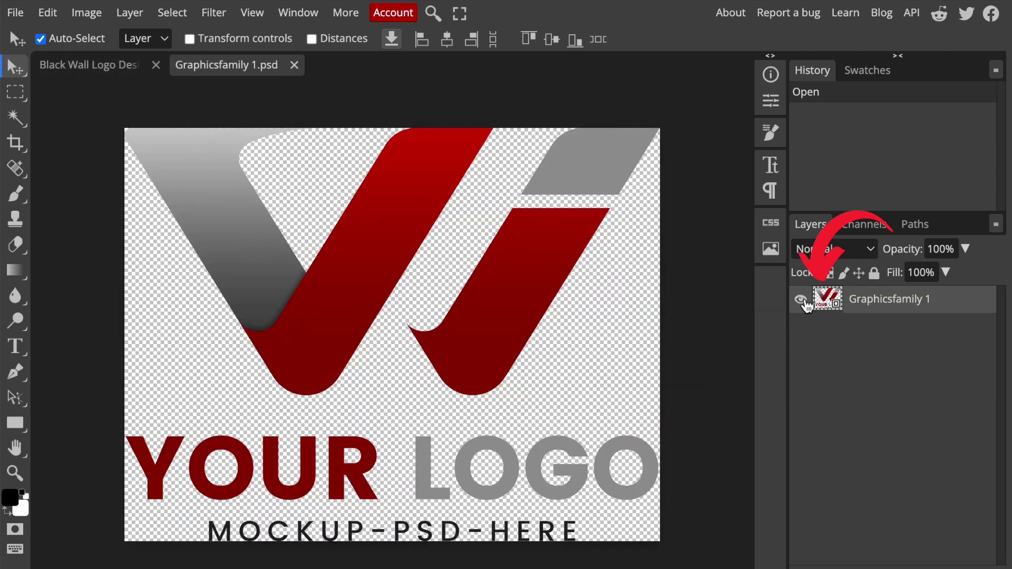
pyautogui.click(801, 299)
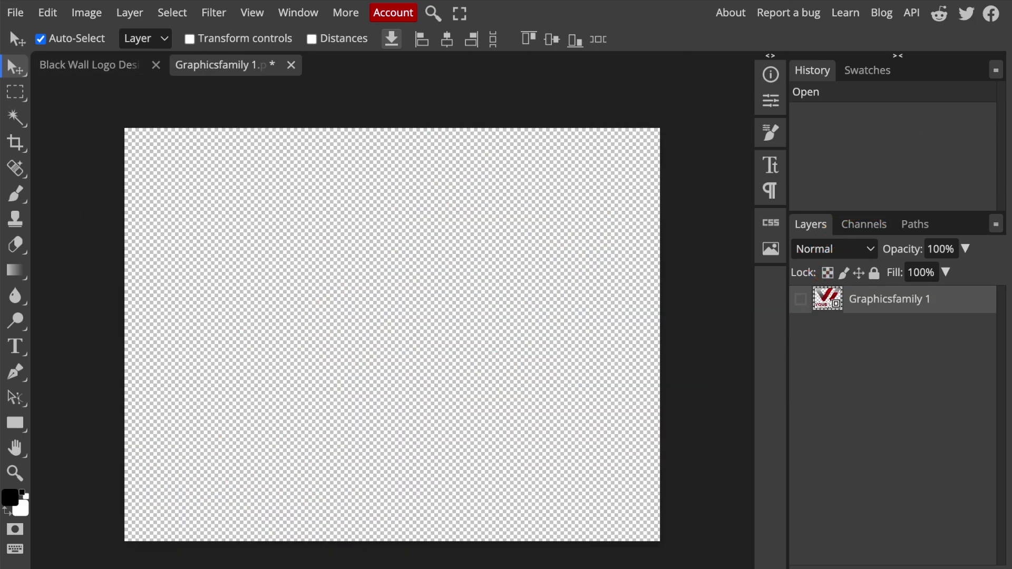
pyautogui.moveTo(682, 198); pyautogui.dragTo(470, 298)
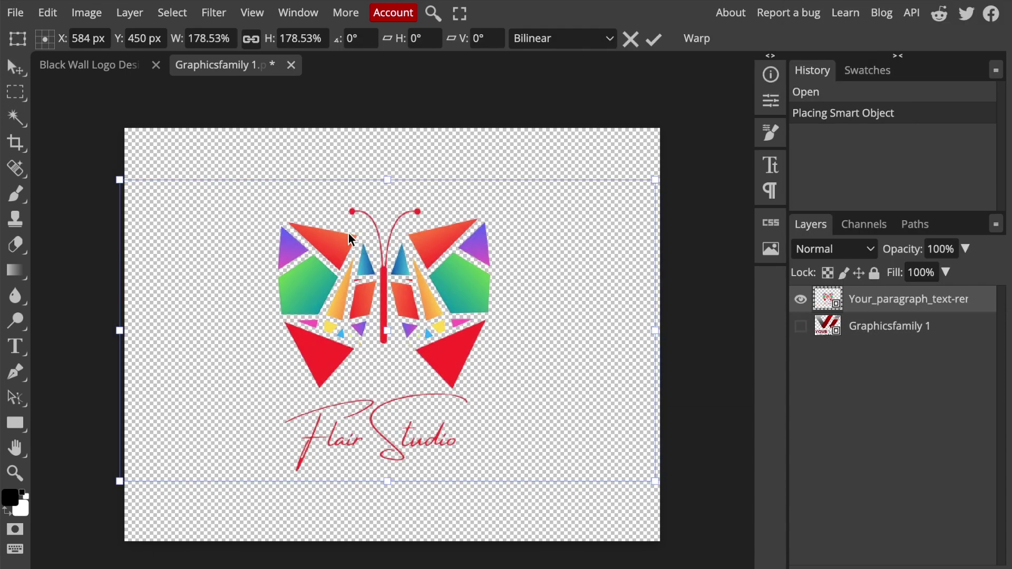
# - Enlarge and centre the logo on the canvas, save with Ctrl+S and return to the mockup
pyautogui.moveTo(464, 305); pyautogui.dragTo(309, 221)
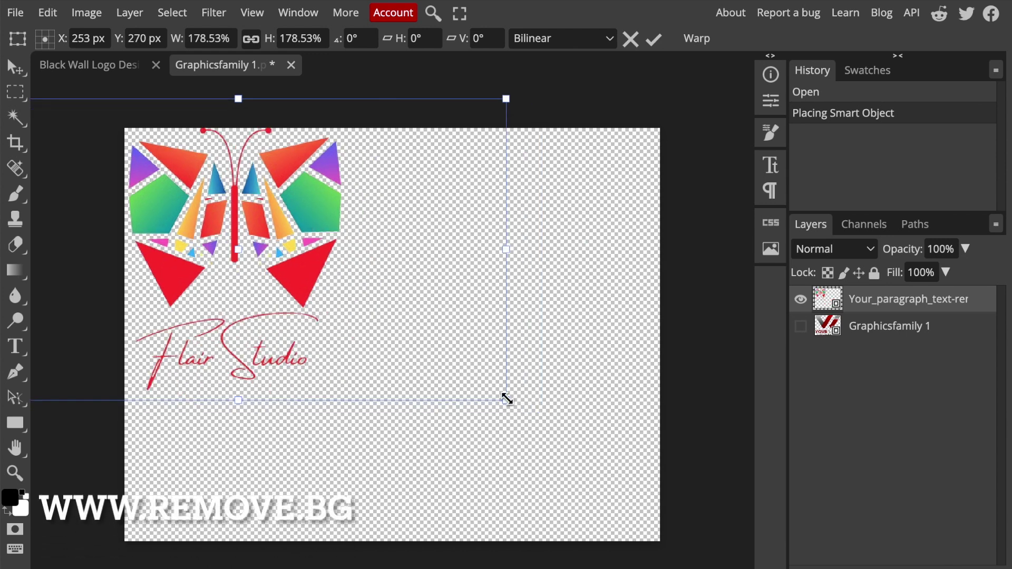
pyautogui.moveTo(704, 551)
pyautogui.mouseDown()
pyautogui.moveTo(755, 565)
pyautogui.moveTo(736, 549)
pyautogui.mouseUp()
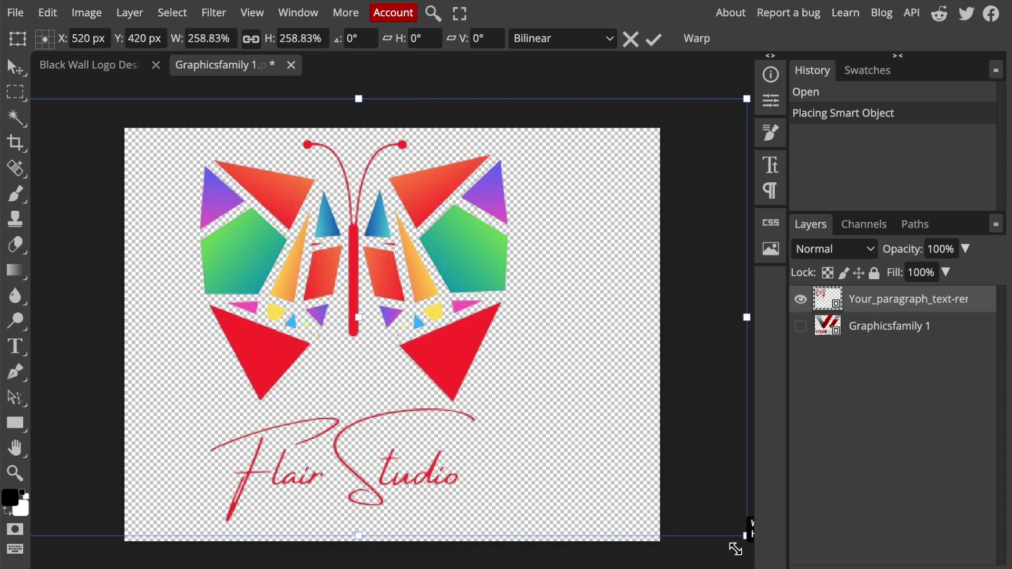
pyautogui.moveTo(541, 406); pyautogui.dragTo(575, 422)
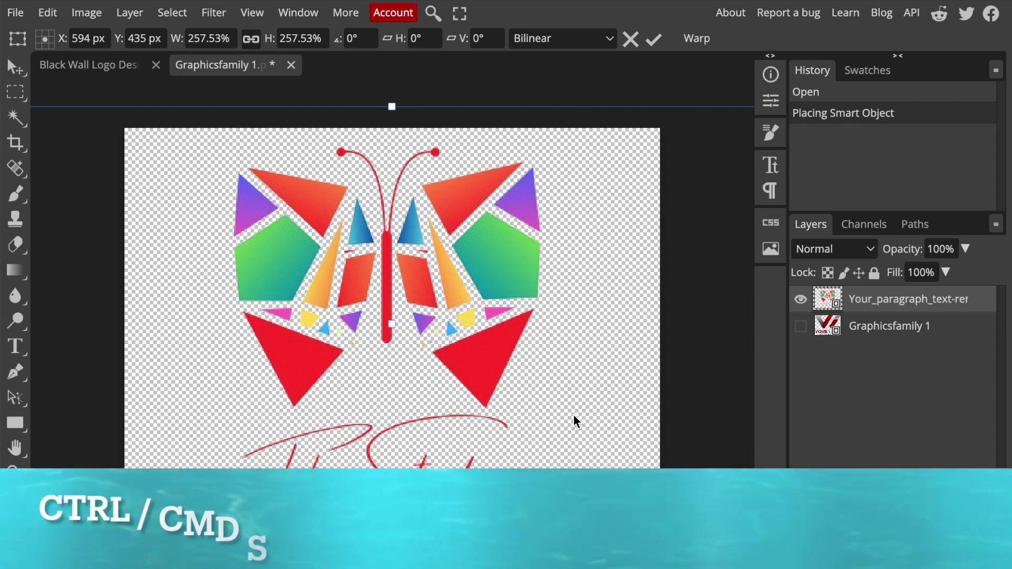
pyautogui.hotkey('ctrl', 's')
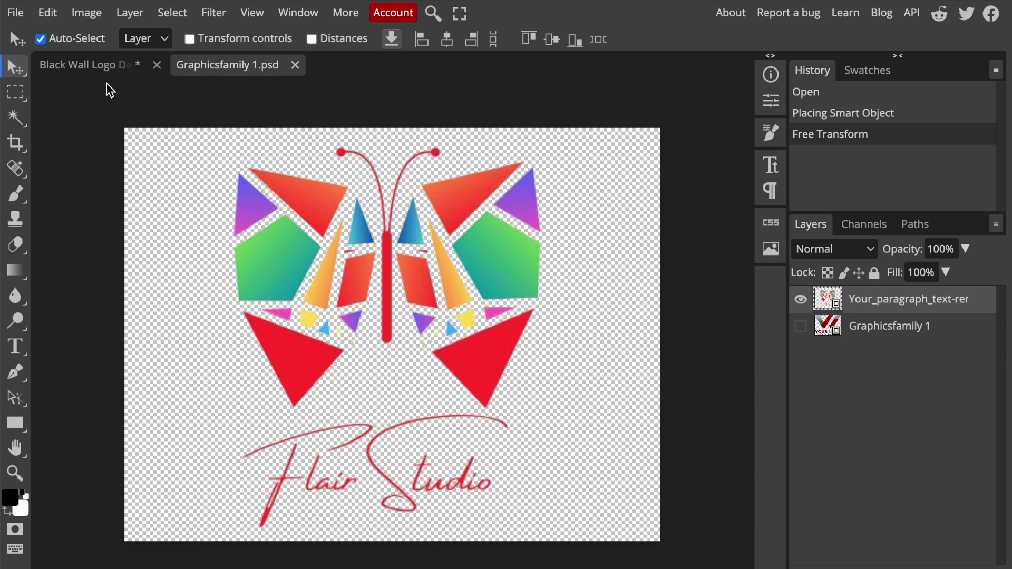
pyautogui.click(99, 68)
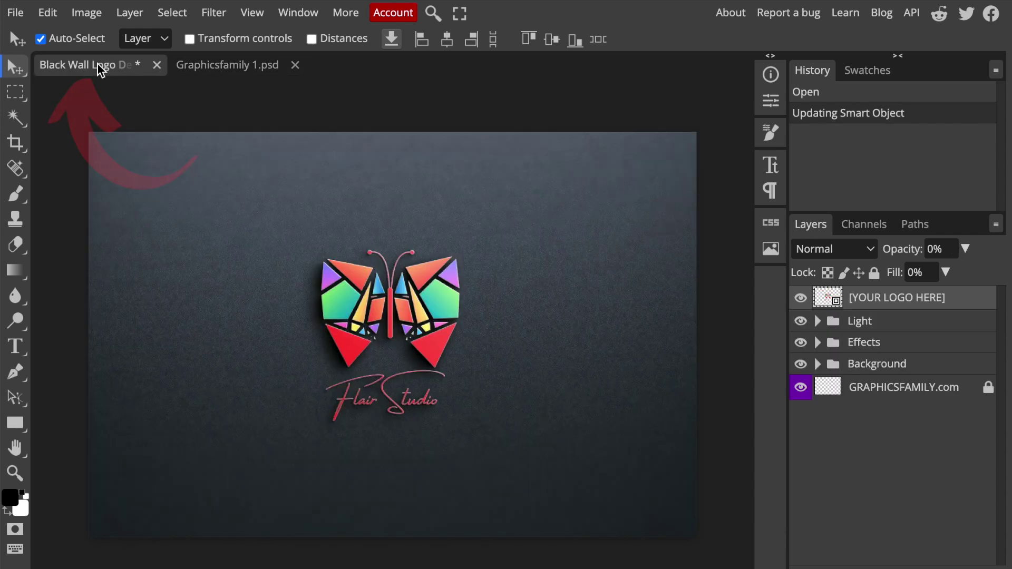